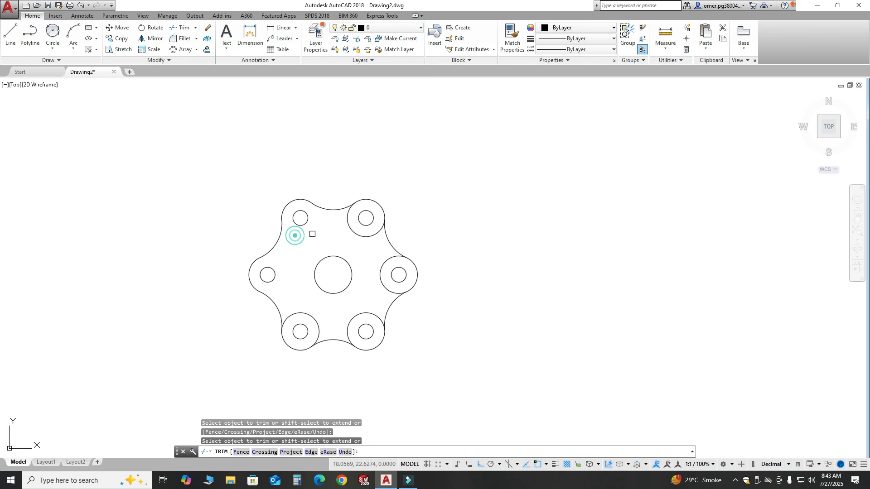
- Trim away the remaining inner arcs of the outer lobe circles so one continuous six-lobed outline is left
left_click(357, 232)
left_click(354, 318)
left_click(316, 317)
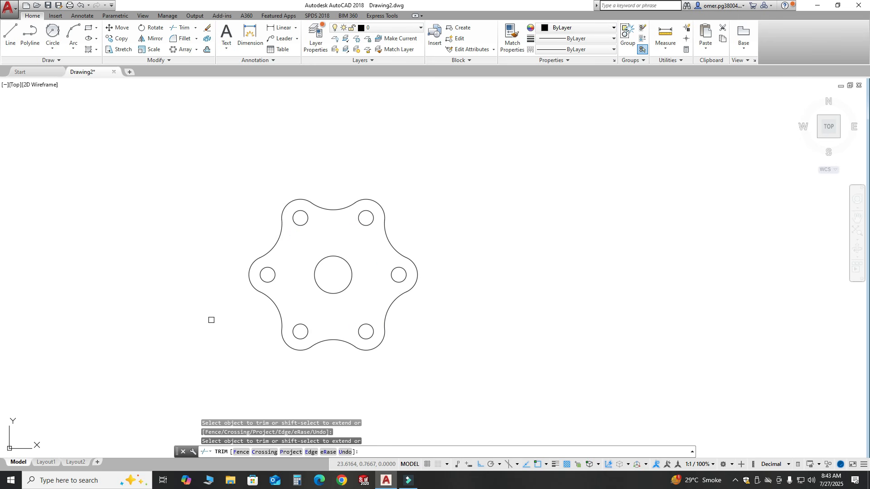
scroll(272, 290, "up", 2)
key("Escape")
left_click(271, 305)
key("Escape")
left_click(256, 233)
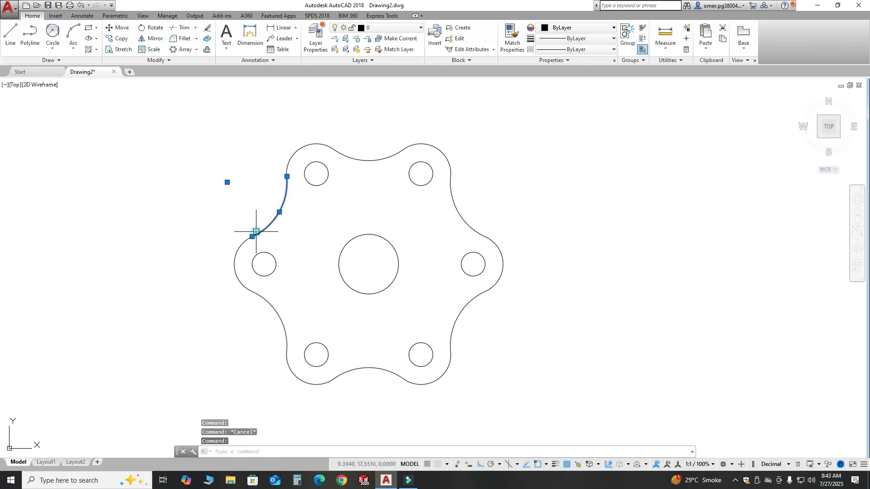
key("Escape")
scroll(254, 177, "down", 1)
scroll(266, 181, "up", 1)
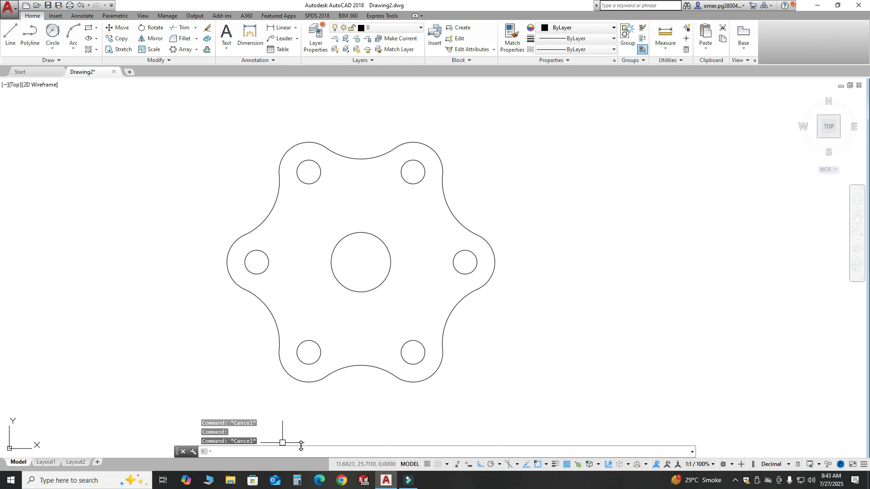
- Create a new drawing from the acad template
left_click(16, 12)
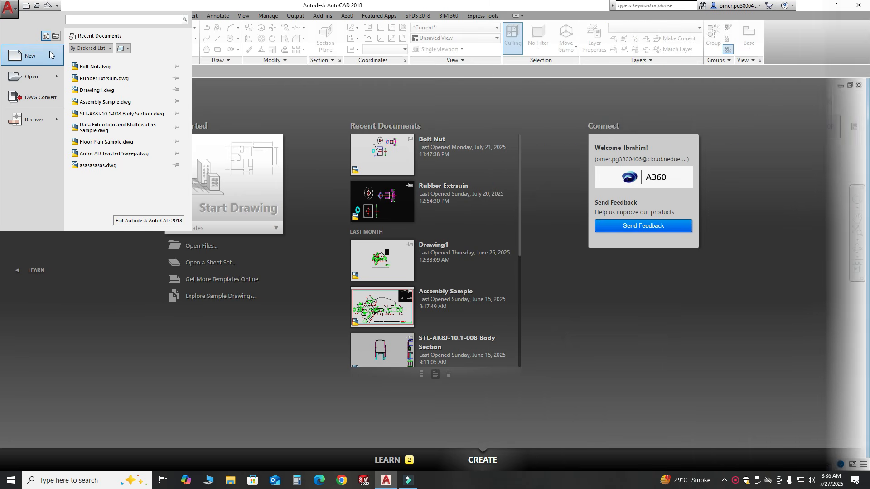
key("Escape")
key("ctrl+n")
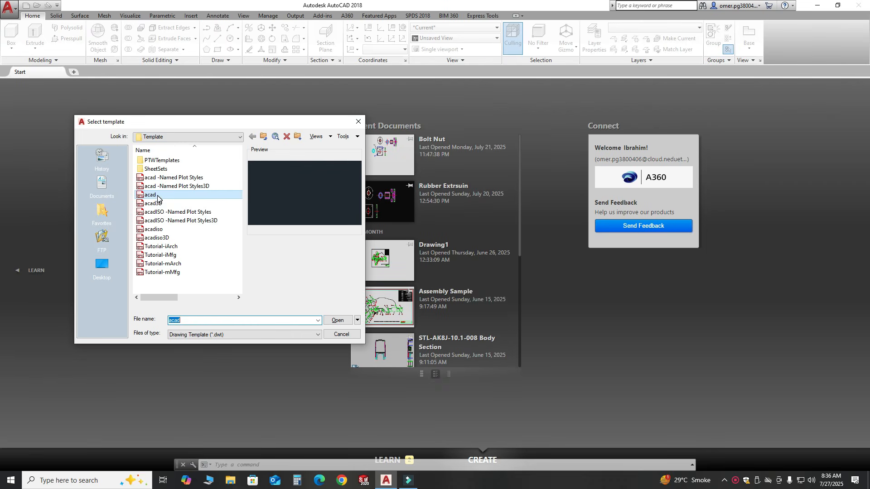
left_click(337, 320)
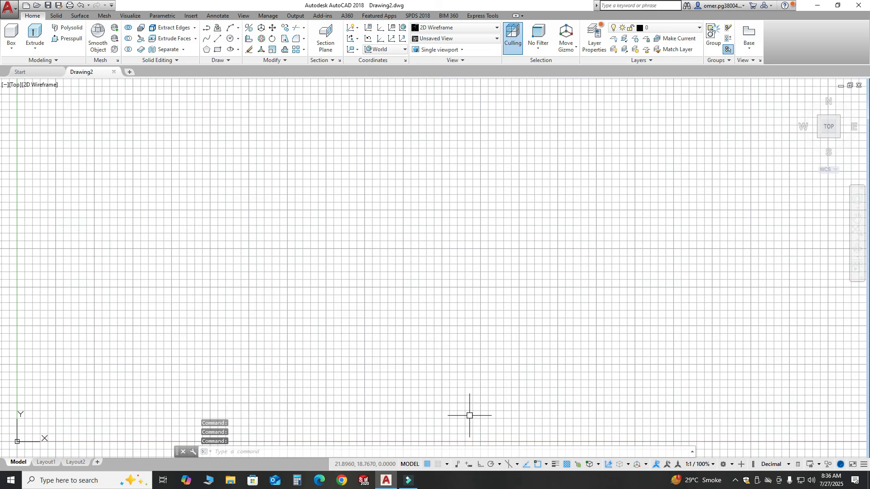
- Turn off the grid display and switch the workspace to Drafting & Annotation
left_click(427, 464)
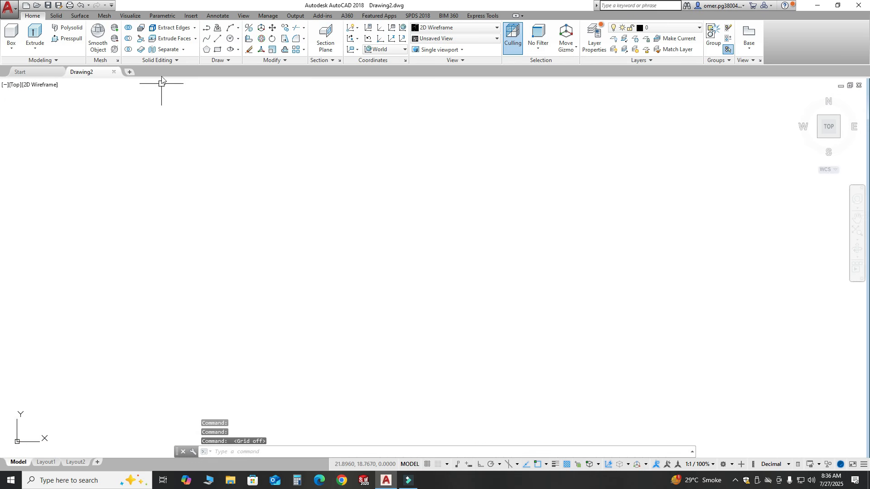
left_click(733, 465)
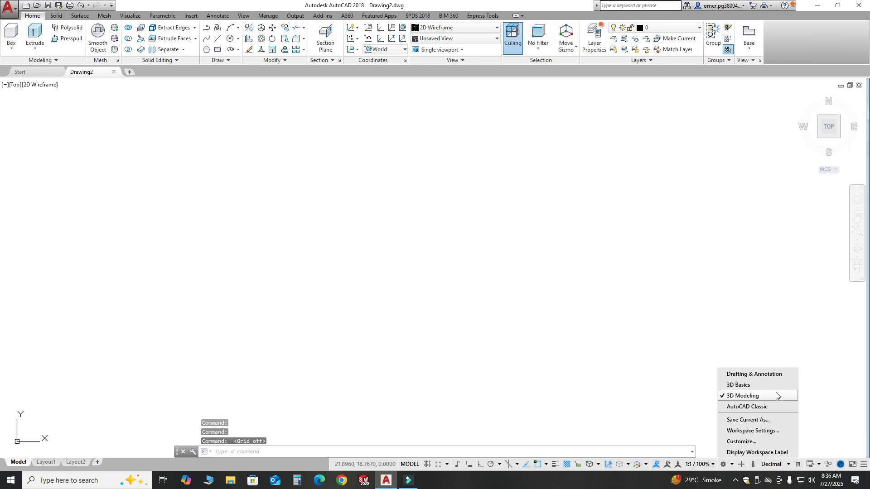
left_click(735, 374)
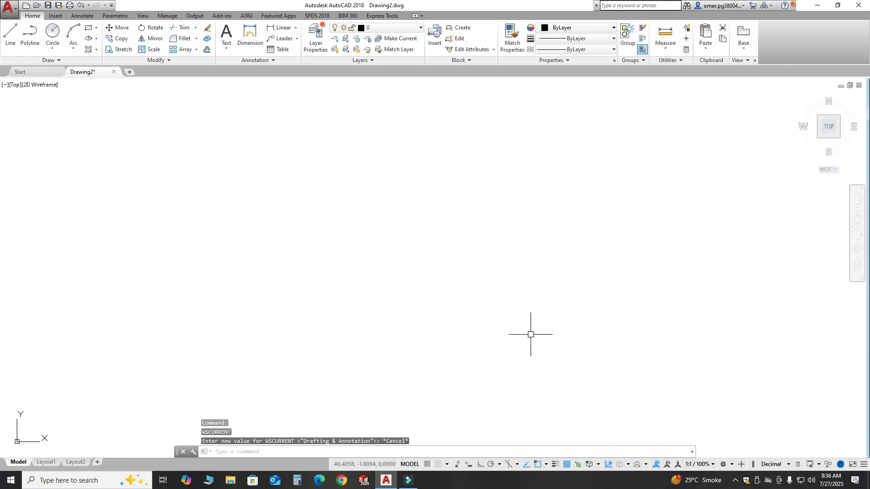
- Draw a circle with a radius of 5 in the middle of the drawing area
left_click(53, 47)
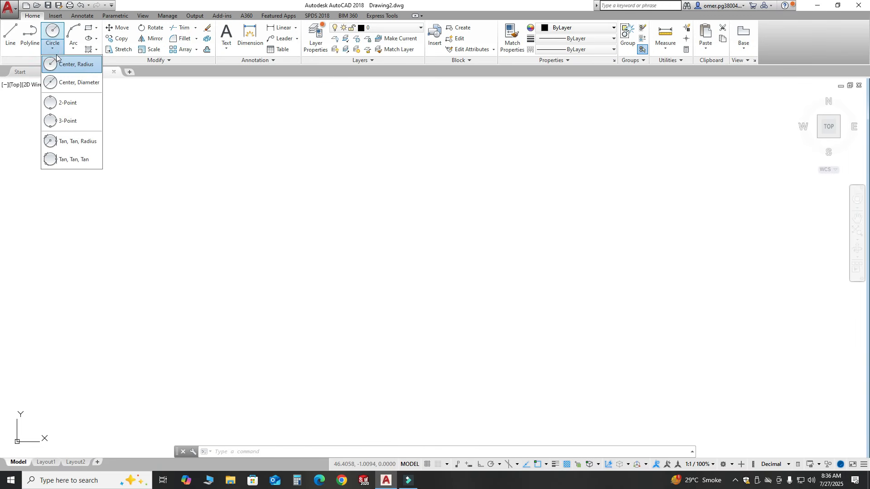
left_click(75, 65)
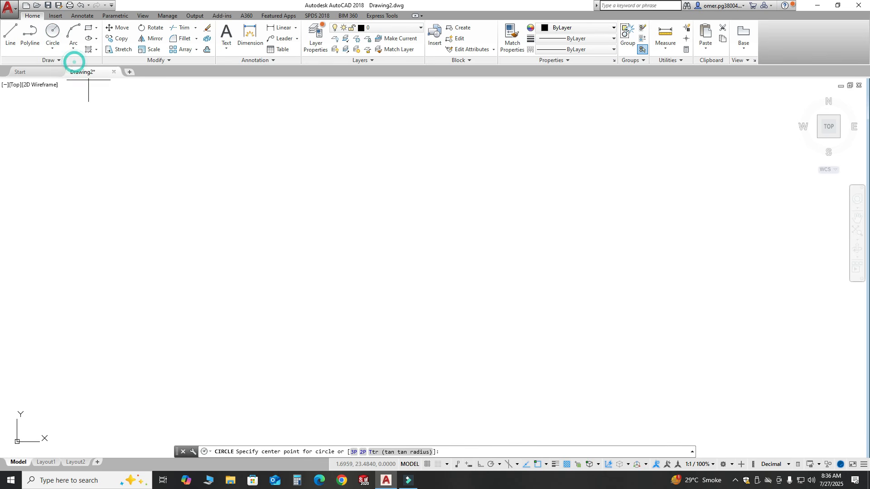
left_click(453, 254)
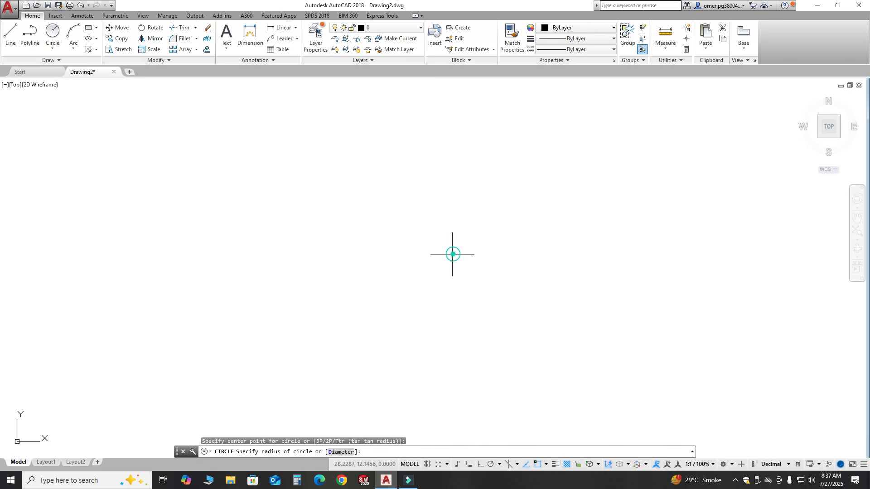
type("5")
key("Return")
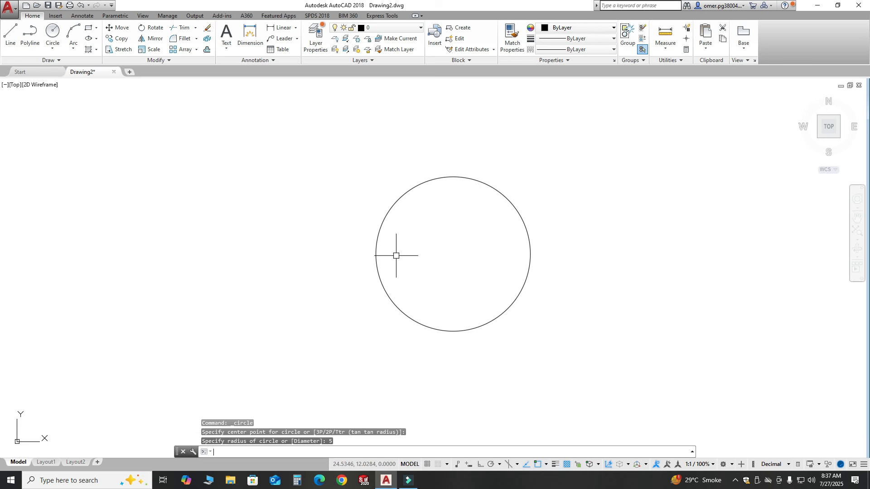
- Set the UCS icon so it is no longer displayed at the origin
scroll(394, 253, "down", 3)
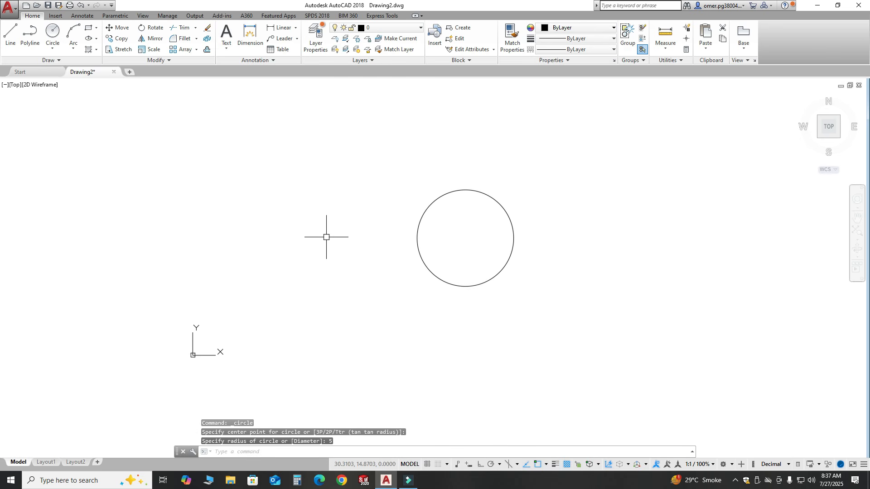
right_click(194, 355)
mouse_move(213, 353)
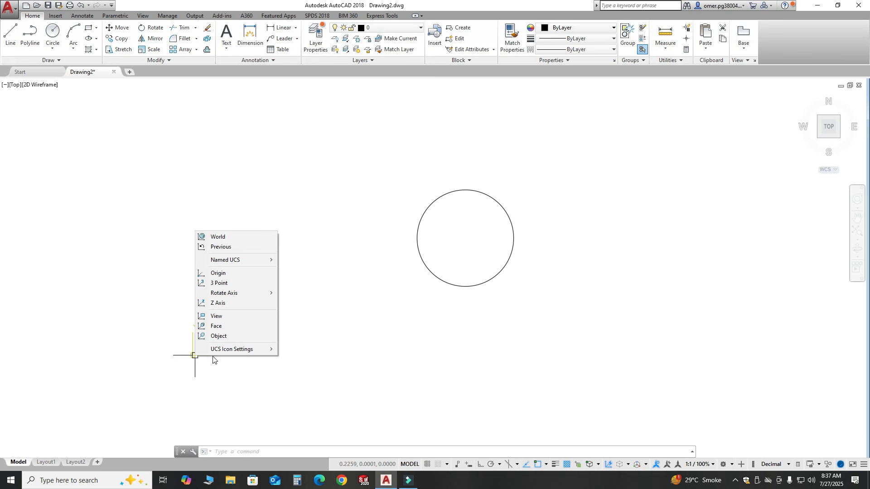
left_click(298, 349)
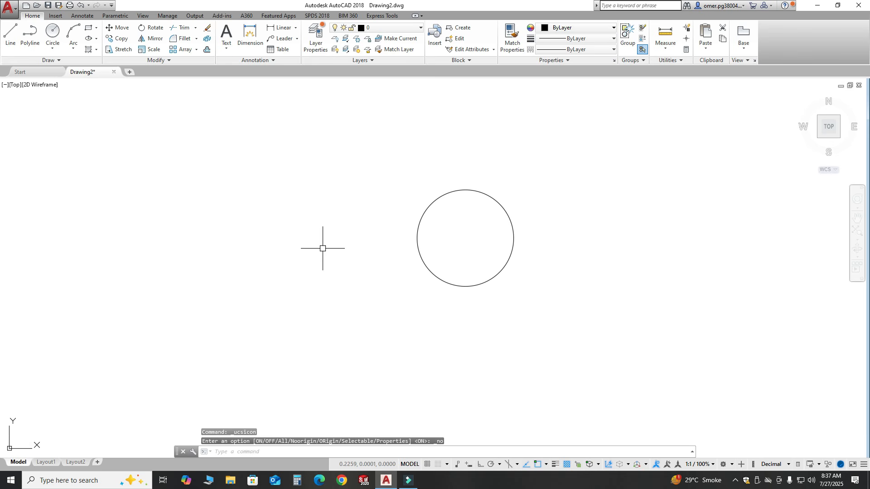
- With Ortho on, draw a 17.5-long horizontal line from the circle's center toward the left
left_click(3, 47)
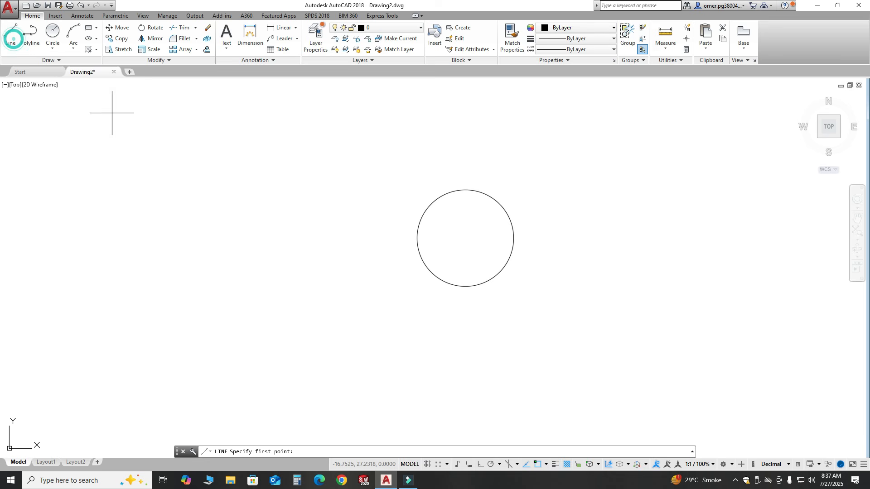
left_click(466, 238)
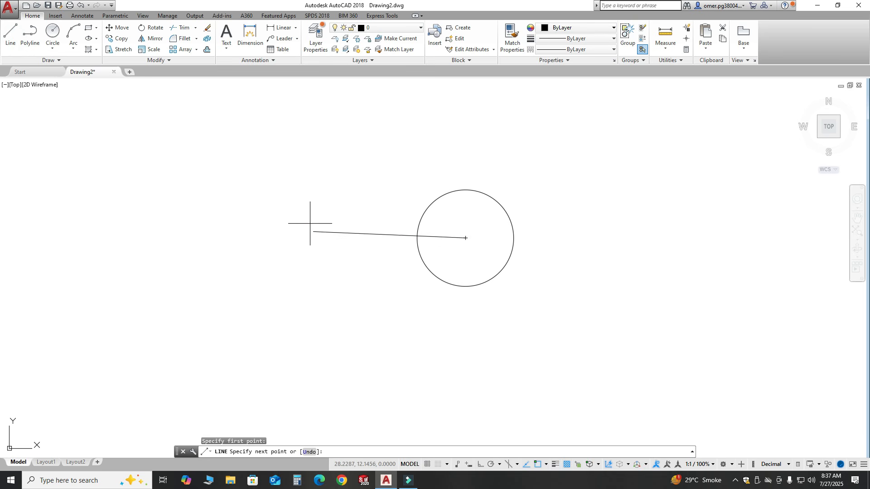
left_click(483, 465)
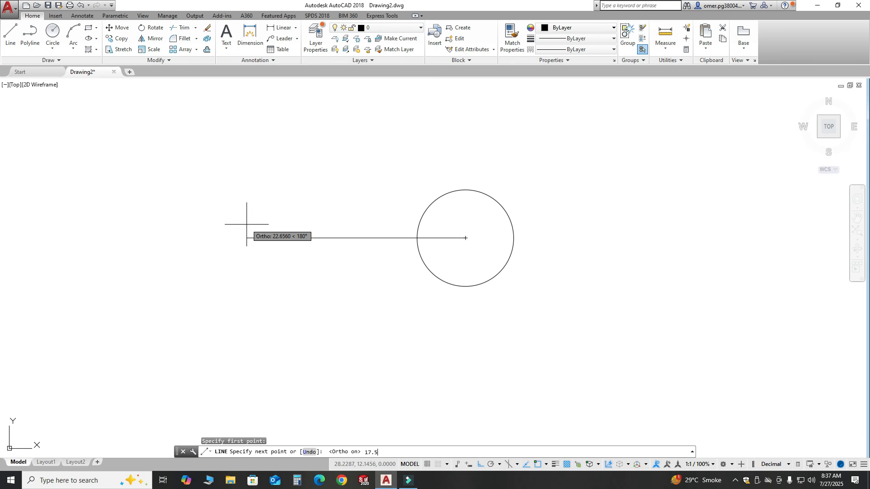
key("Return")
key("Escape")
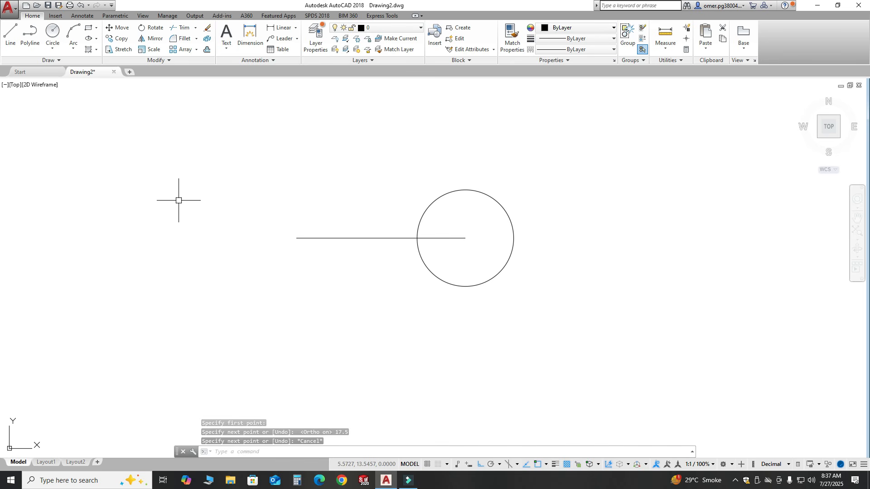
- Draw a circle with a radius of 5 centered on the line's left endpoint
left_click(50, 47)
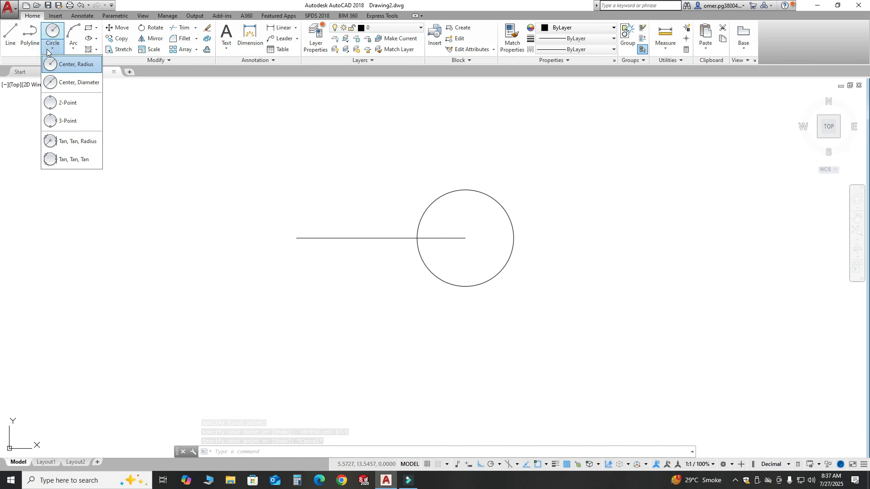
left_click(72, 65)
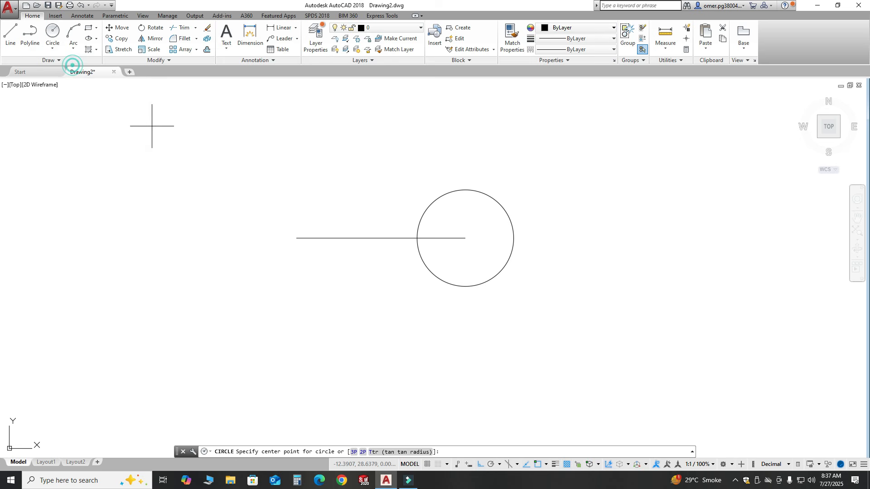
left_click(297, 238)
type("5")
key("Return")
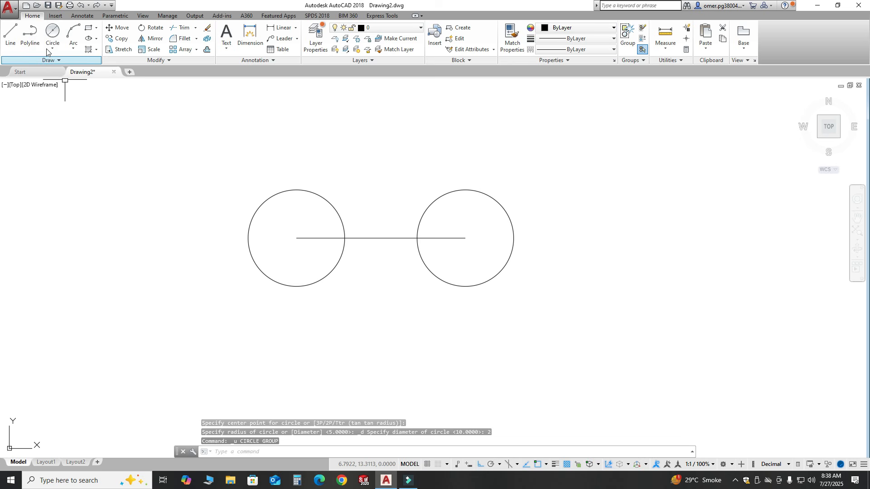
- Add a concentric circle with a diameter of 4 inside the left circle
left_click(47, 45)
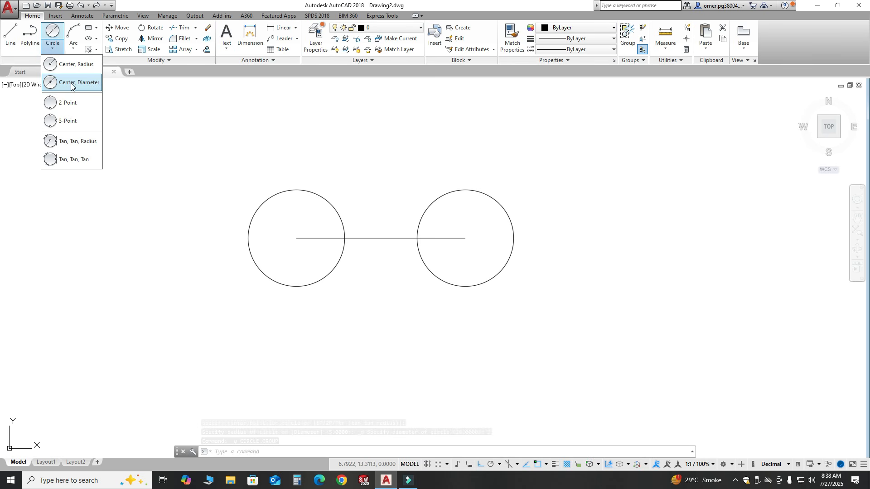
left_click(80, 82)
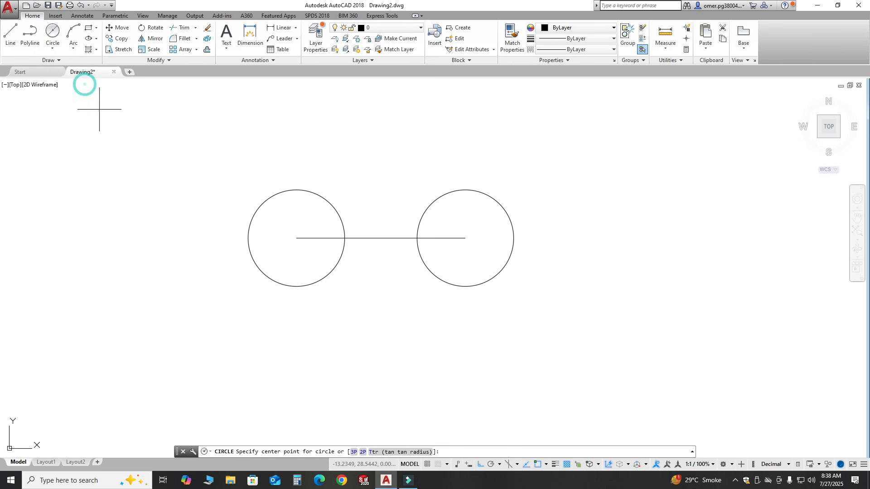
left_click(297, 238)
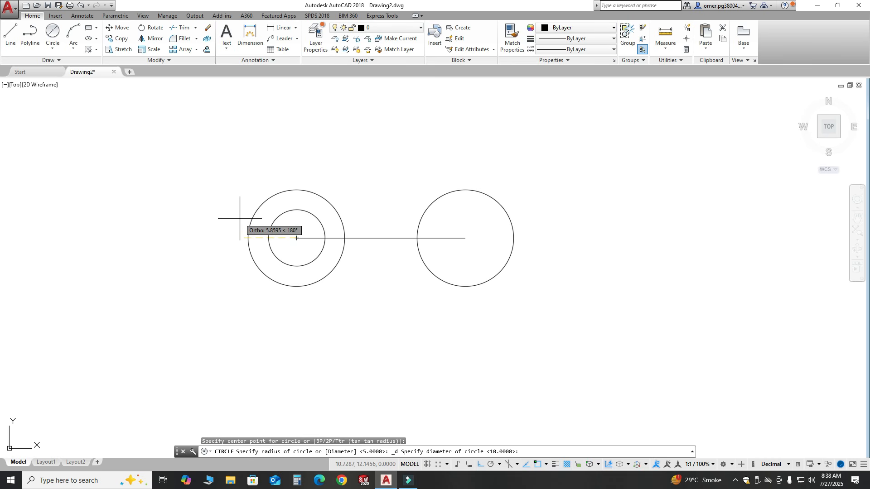
type("4")
key("Return")
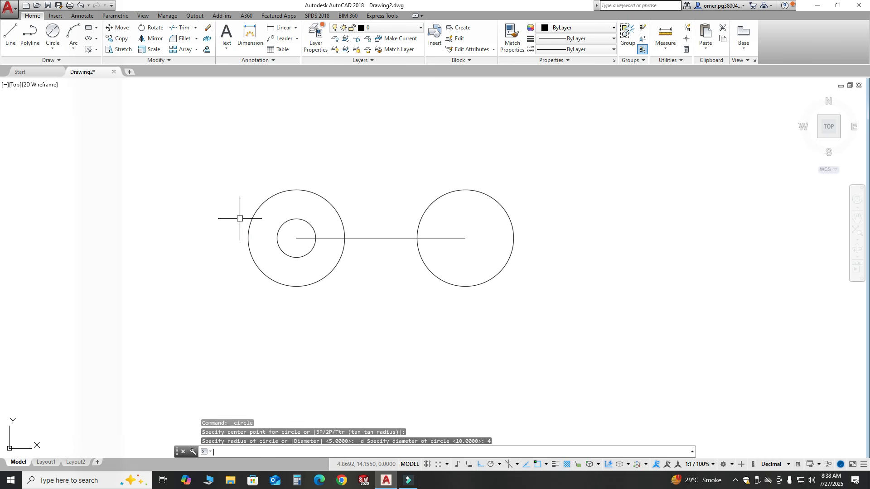
- Create a polar array of the two concentric left circles around the middle circle's center, with 6 items filling 360 degrees
scroll(240, 245, "down", 2)
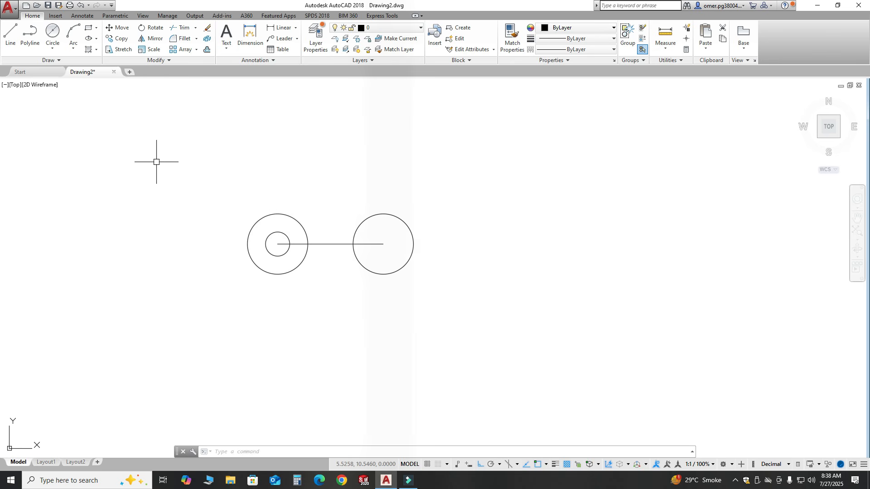
left_click(196, 49)
left_click(196, 49)
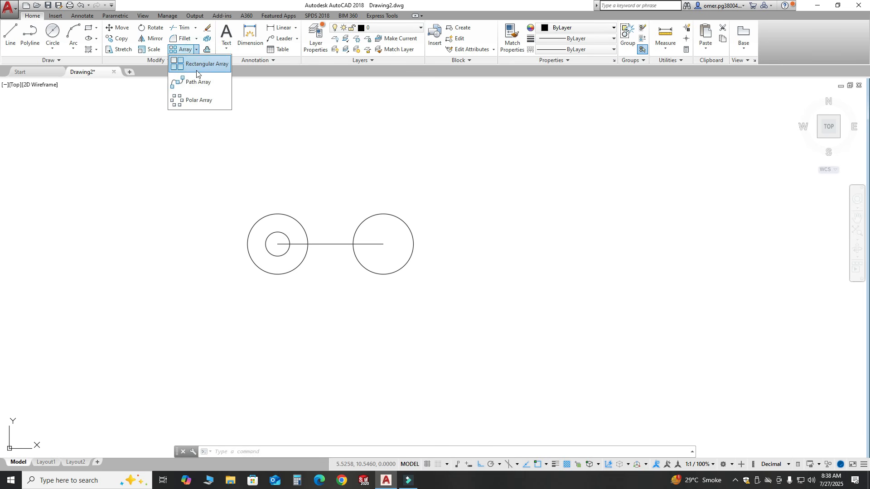
left_click(190, 101)
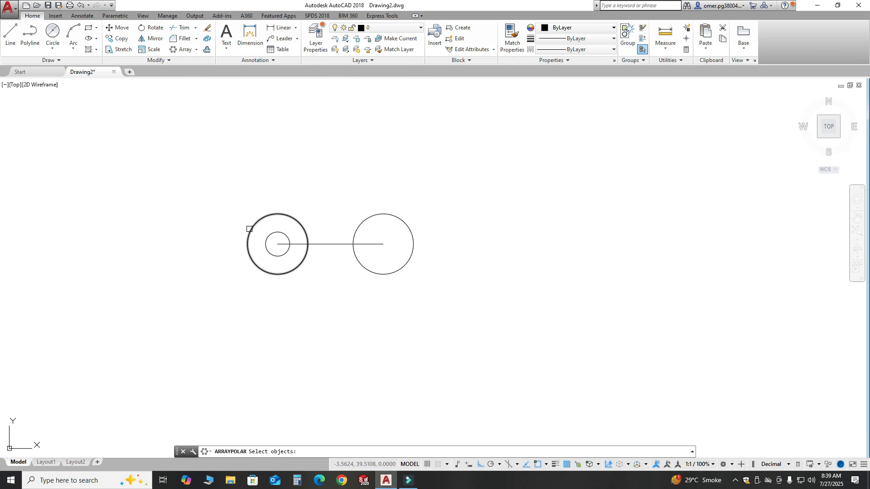
left_click(250, 229)
left_click(266, 237)
key("Return")
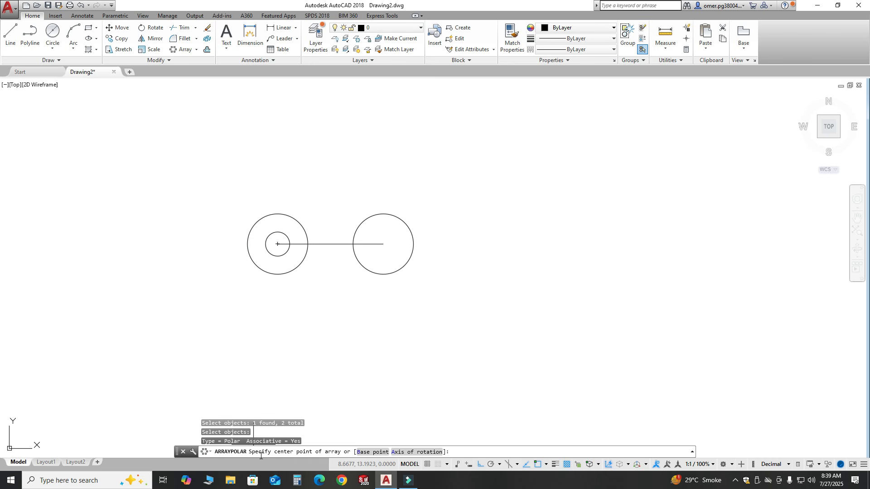
left_click(383, 243)
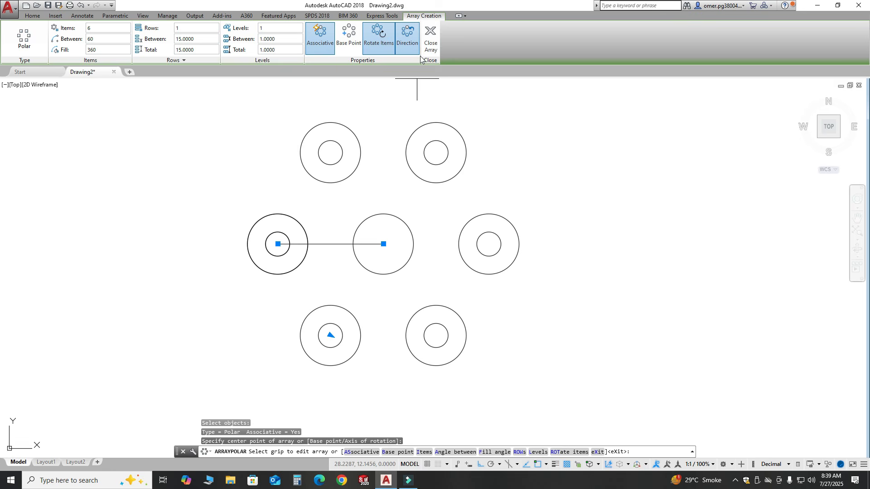
left_click(433, 42)
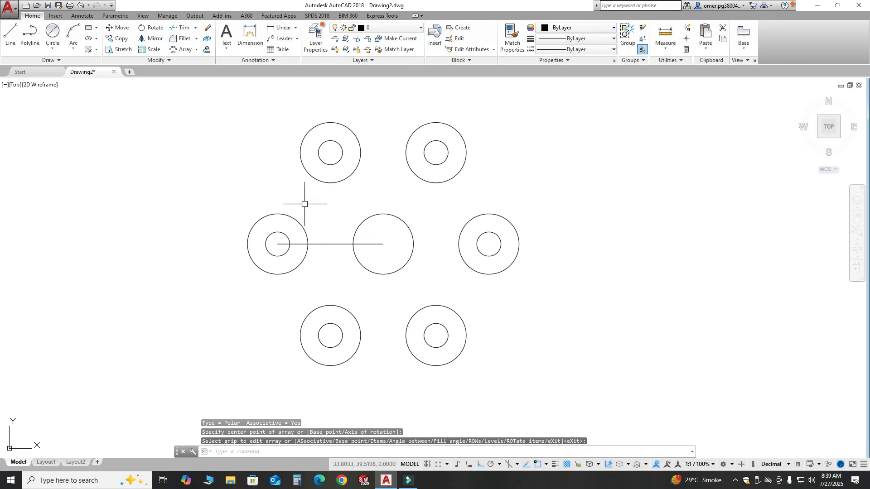
- Delete the horizontal construction line between the left circles and the middle circle
left_click(323, 243)
key("Delete")
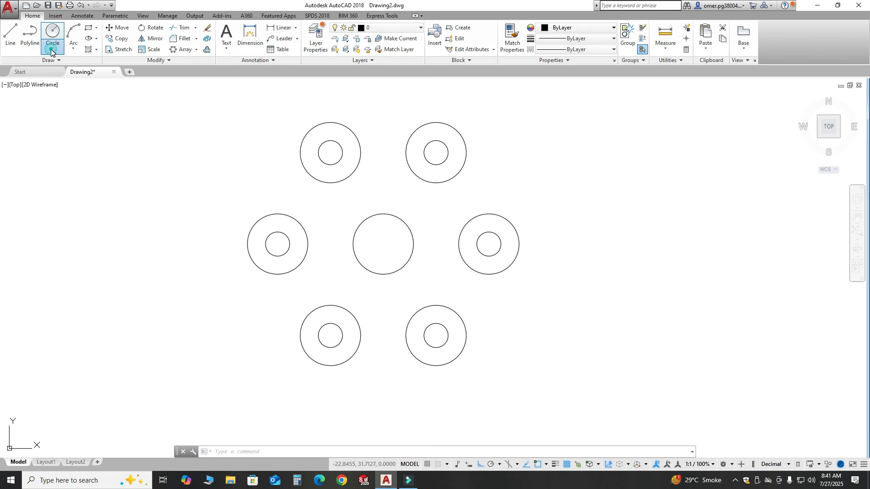
- Draw a circle of radius 10 tangent to the outer circles of the left and lower-left pairs
left_click(50, 49)
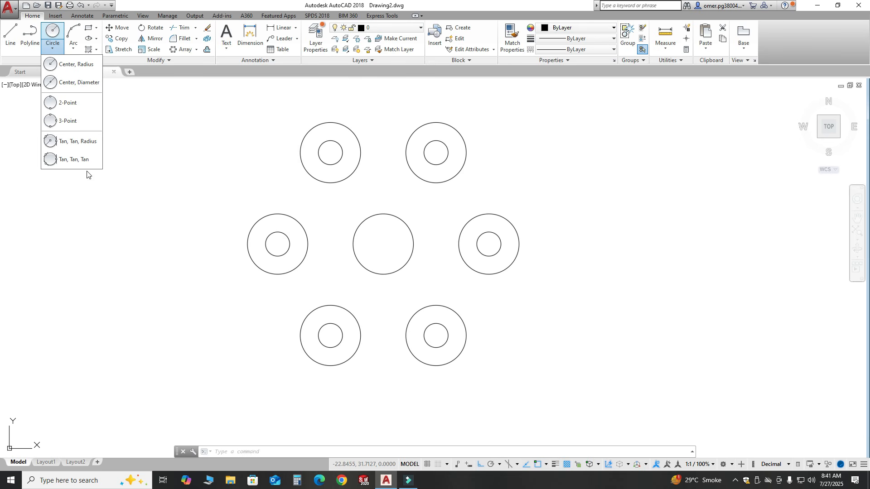
left_click(69, 142)
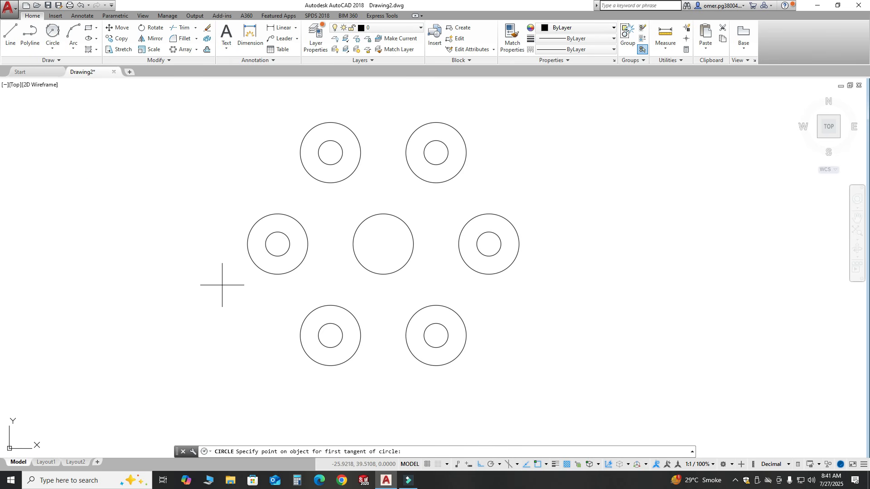
left_click(249, 258)
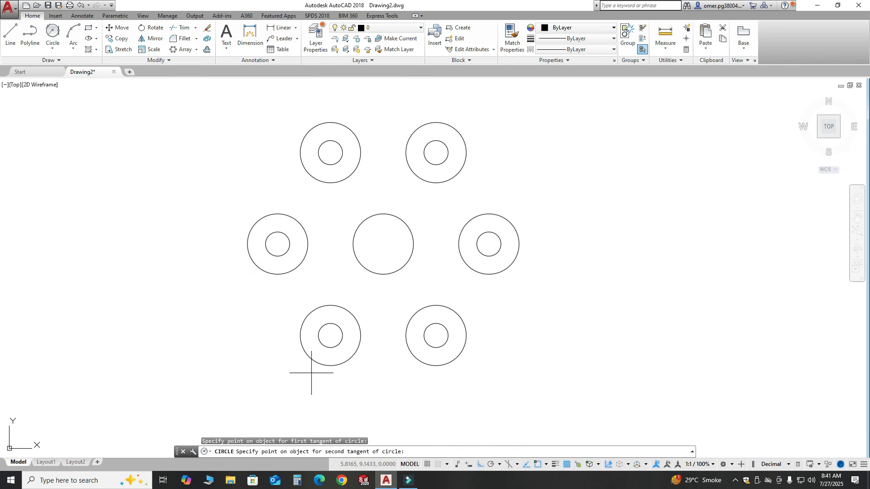
left_click(315, 362)
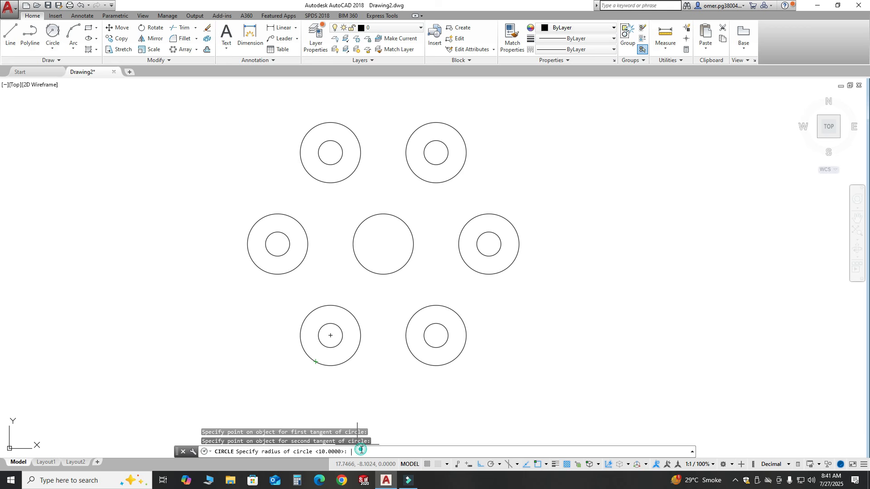
type("10")
key("Return")
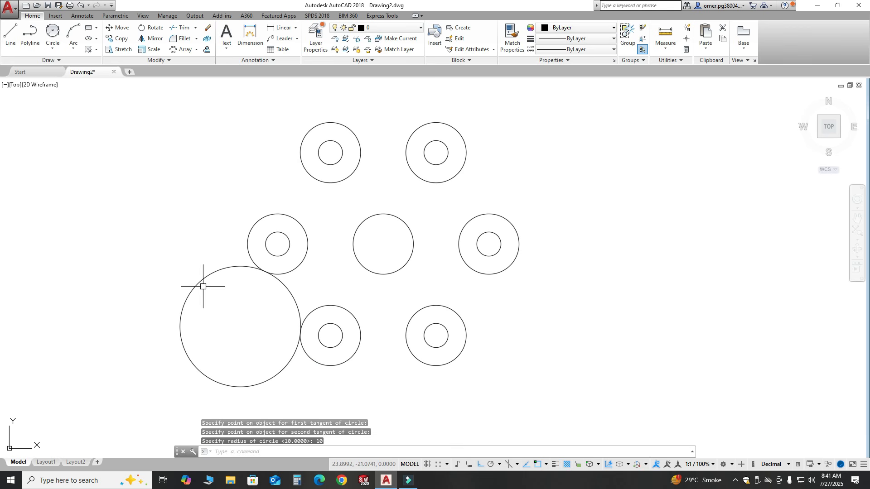
left_click_drag(204, 291, 165, 252)
key("Escape")
- Create a polar array of the large tangent circle around the middle circle's center, with 6 items filling 360 degrees
scroll(131, 250, "down", 2)
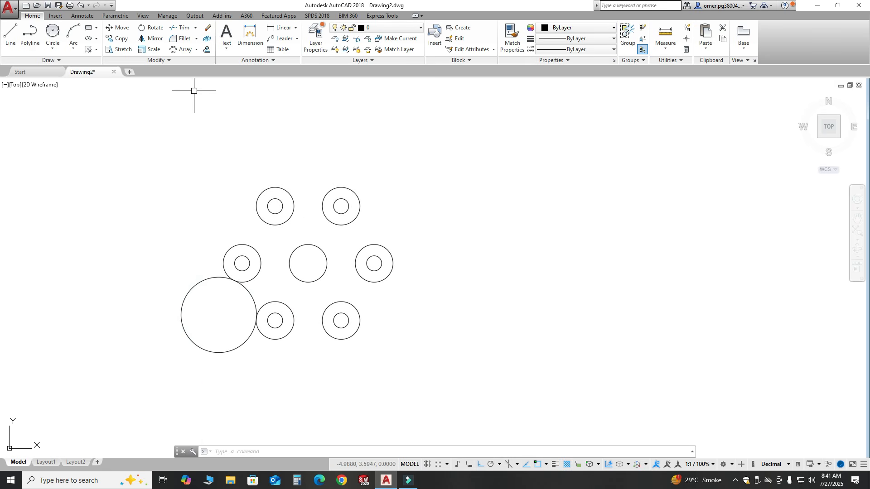
left_click(195, 50)
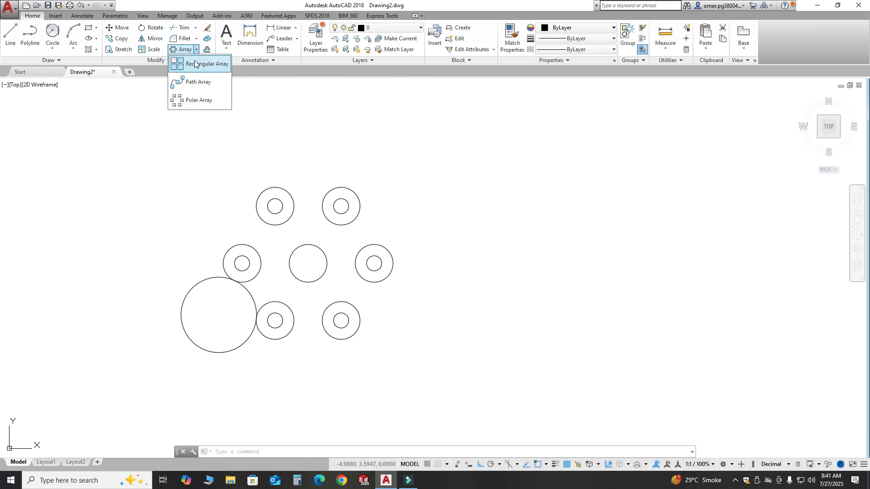
left_click(193, 100)
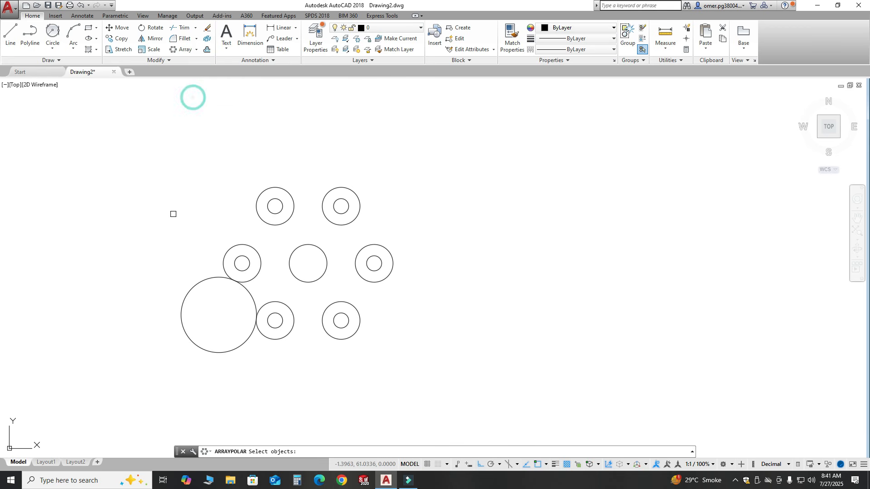
left_click(184, 300)
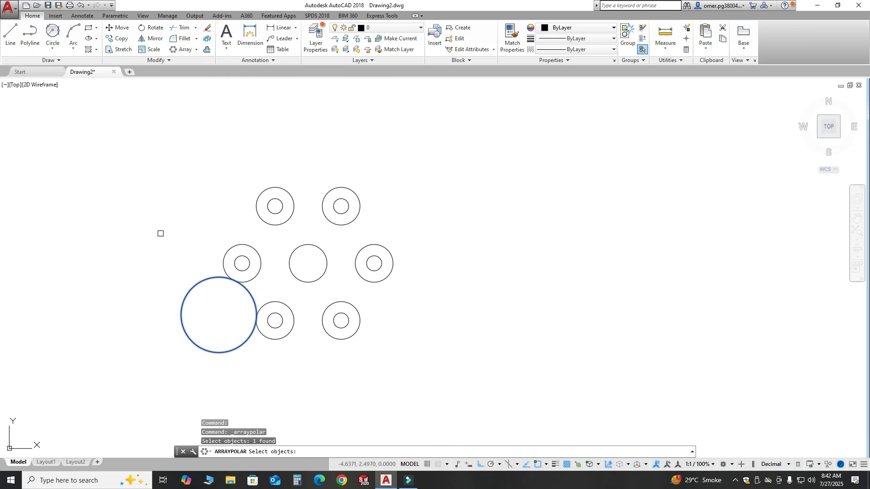
key("Return")
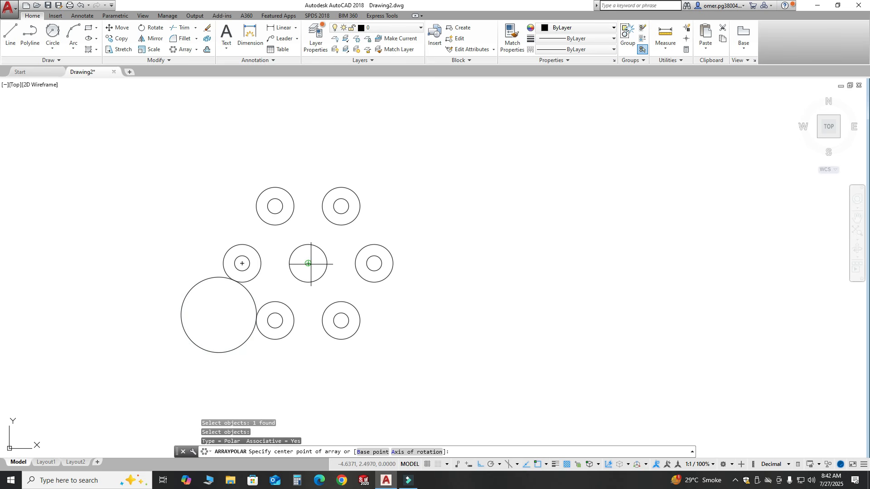
left_click(308, 264)
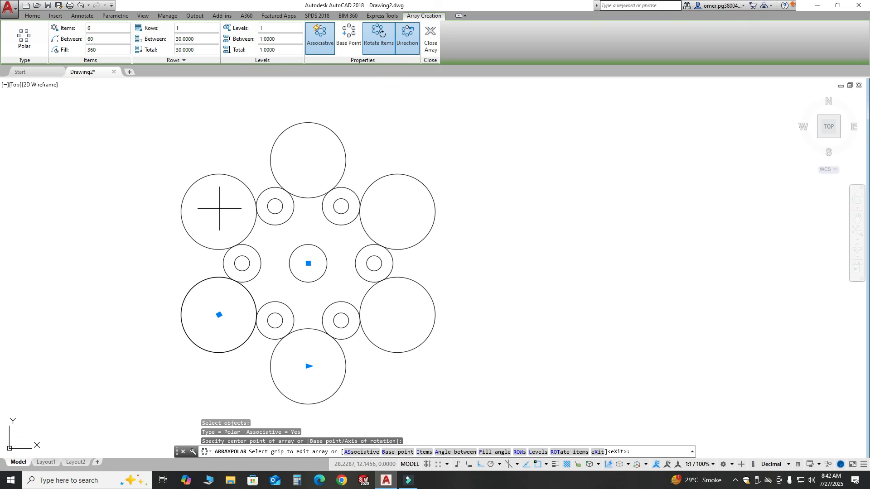
left_click(431, 40)
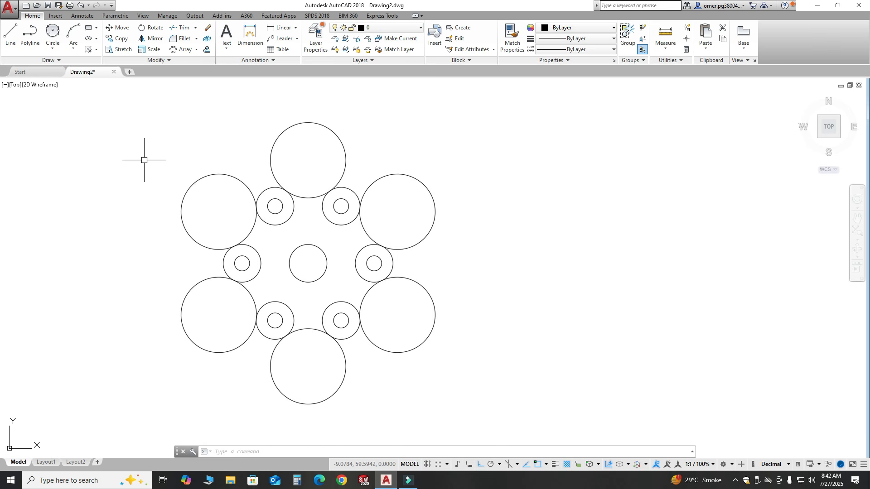
left_click(195, 28)
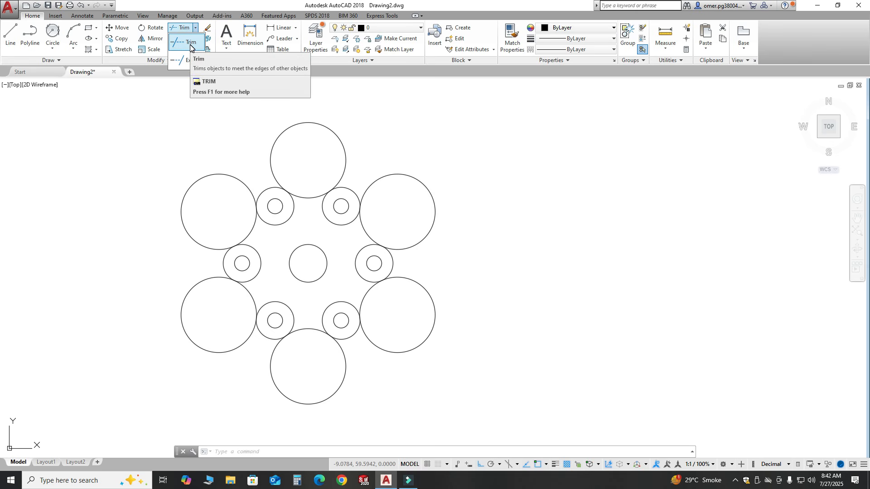
left_click(190, 43)
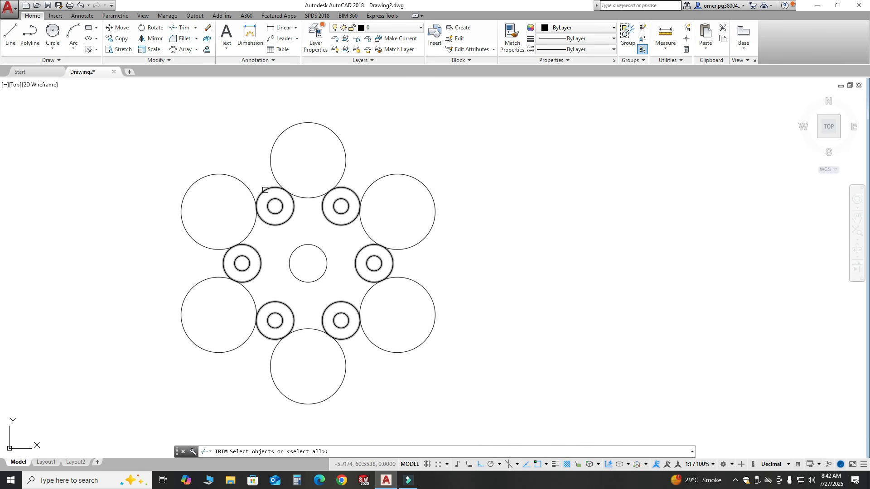
key("Escape")
left_click(142, 132)
key("Escape")
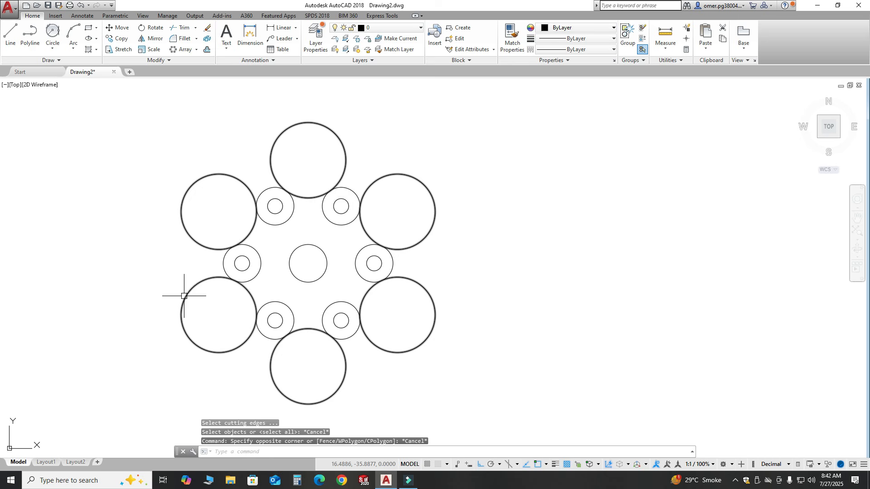
- Explode both polar arrays into separate circles
left_click(209, 39)
scroll(267, 129, "down", 2)
left_click(476, 322)
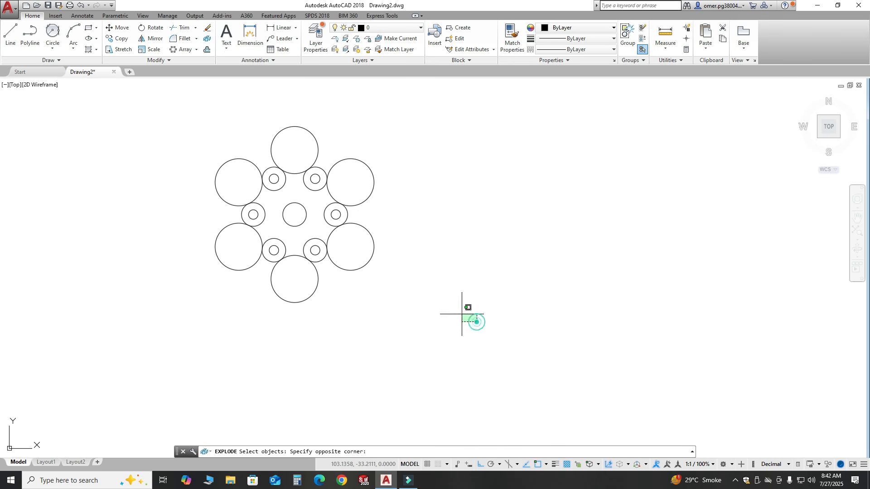
left_click(151, 98)
key("Return")
scroll(247, 139, "up", 2)
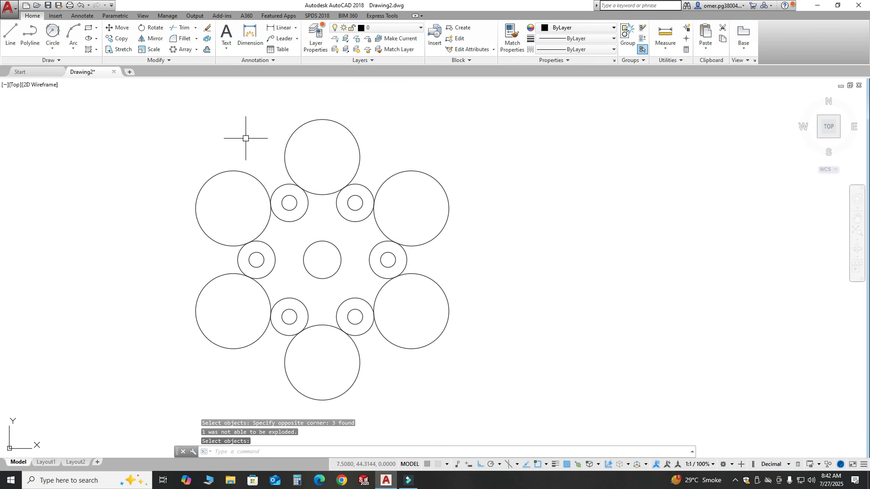
key("Escape")
key("Escape")
key("Escape")
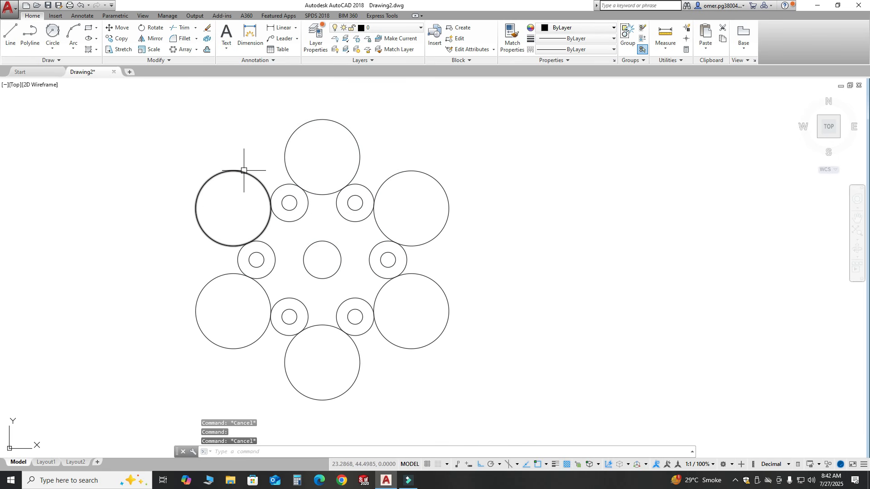
- Select several of the exploded circles one at a time to check whether they are separate objects
left_click(243, 171)
key("Escape")
left_click(226, 274)
key("Escape")
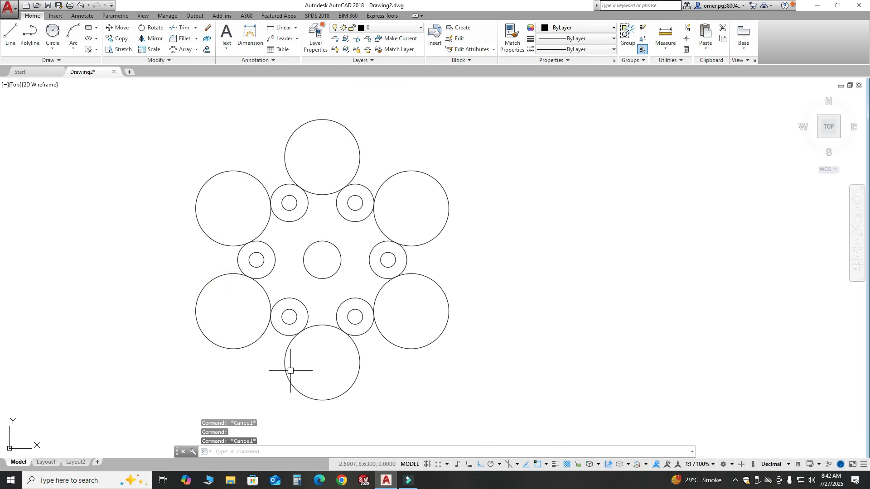
left_click(285, 367)
key("Escape")
left_click(256, 308)
key("Escape")
- Trim away the outer portions of the six large circles, using all objects as cutting edges and keeping the concave arcs between the lobes
scroll(248, 311, "down", 1)
scroll(237, 298, "up", 1)
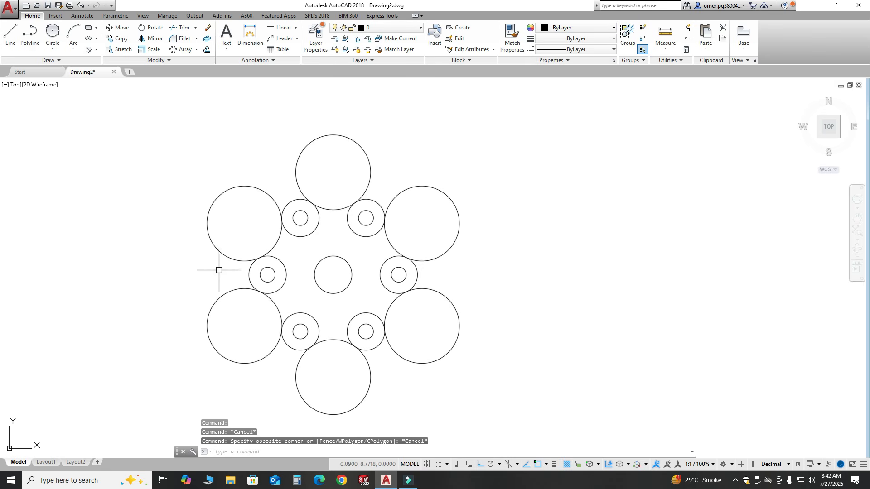
left_click(196, 27)
left_click(194, 43)
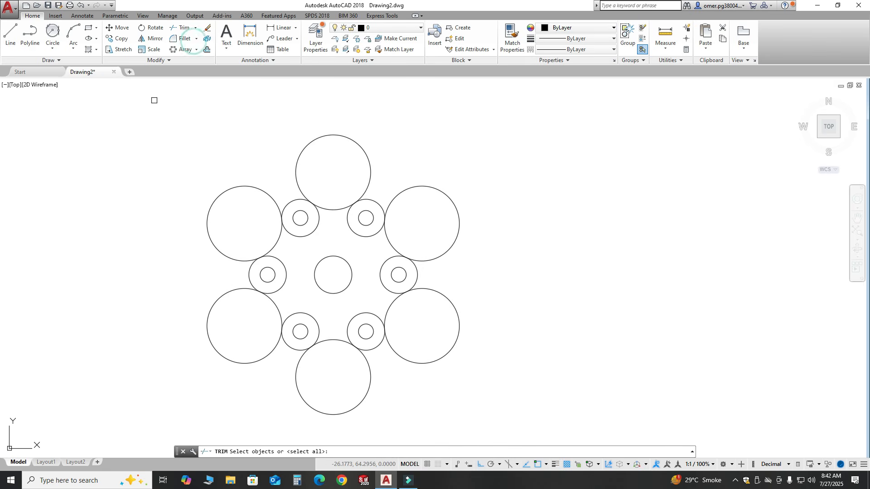
key("Return")
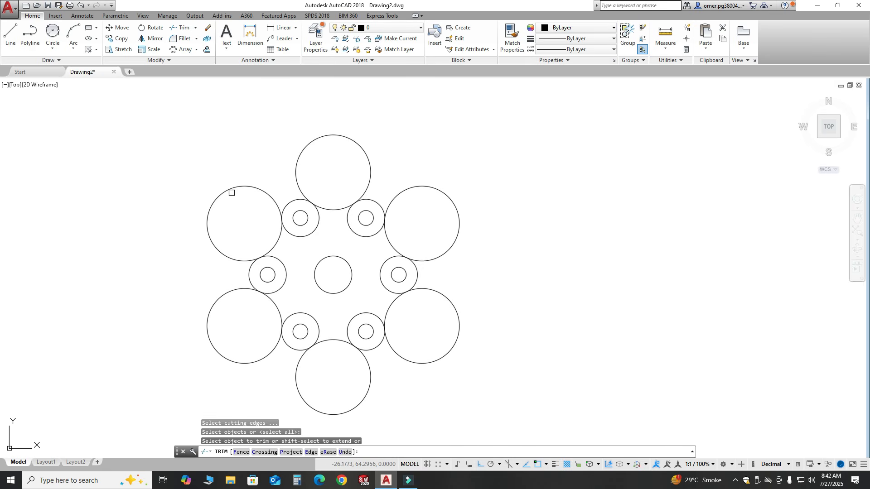
left_click(230, 188)
left_click_drag(414, 157, 287, 110)
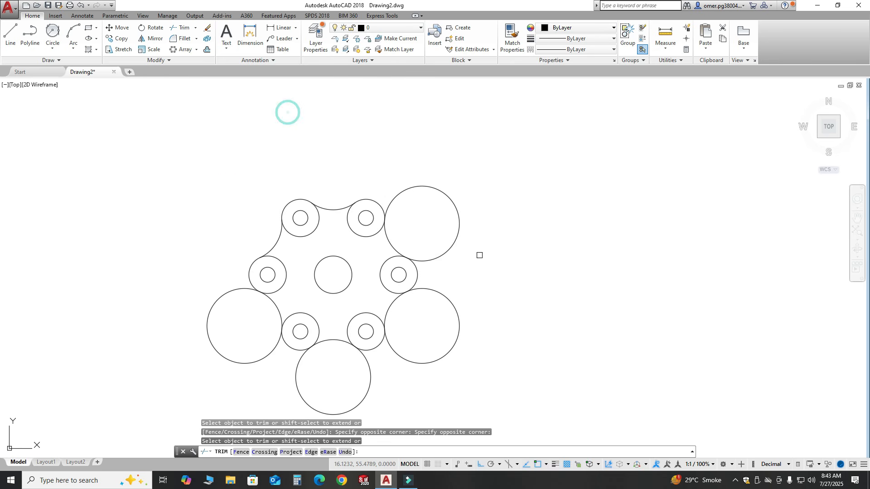
left_click_drag(476, 369, 447, 186)
left_click_drag(397, 392, 189, 303)
- Trim away the inner arcs of the six lobe circles to leave one continuous outer contour around the holes
left_click(284, 271)
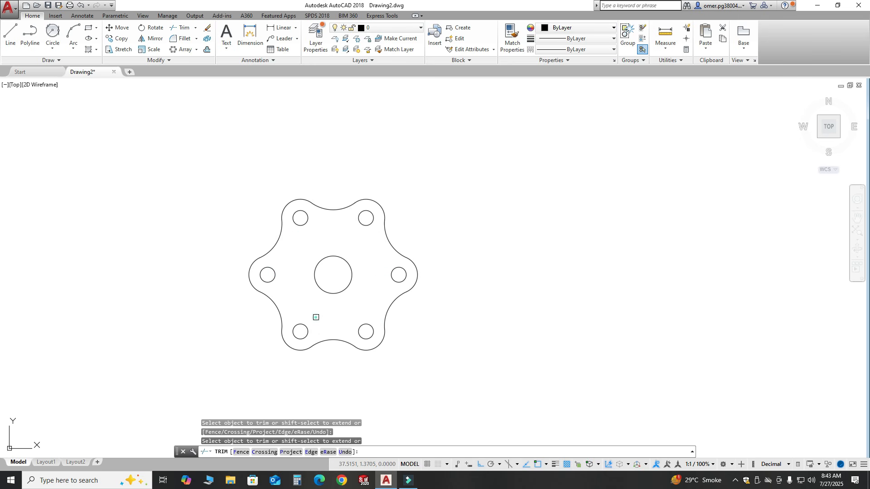
scroll(262, 299, "up", 2)
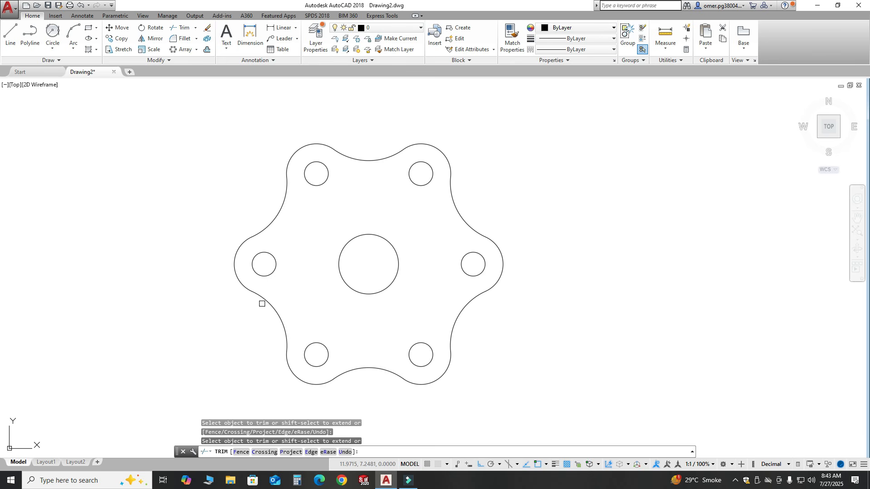
key("Escape")
left_click(252, 295)
key("Escape")
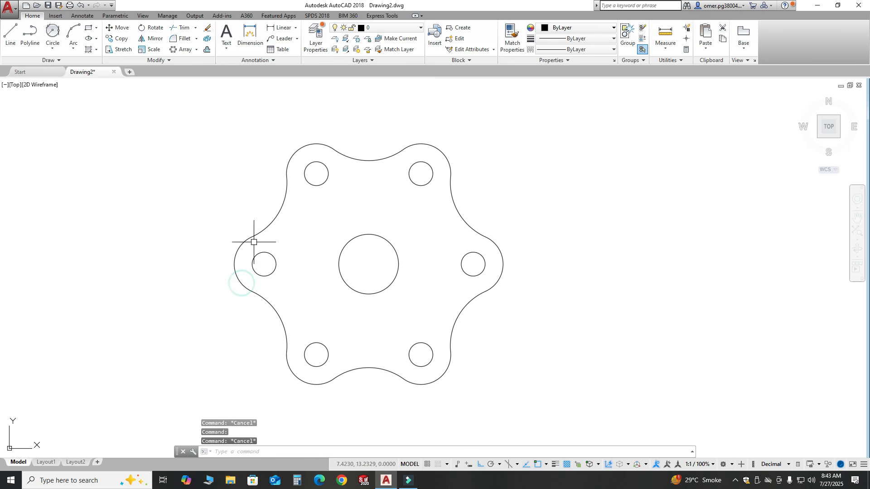
- Join the arcs of the lobed contour into a single polyline with the JOIN command and check it by selecting it
scroll(266, 171, "down", 2)
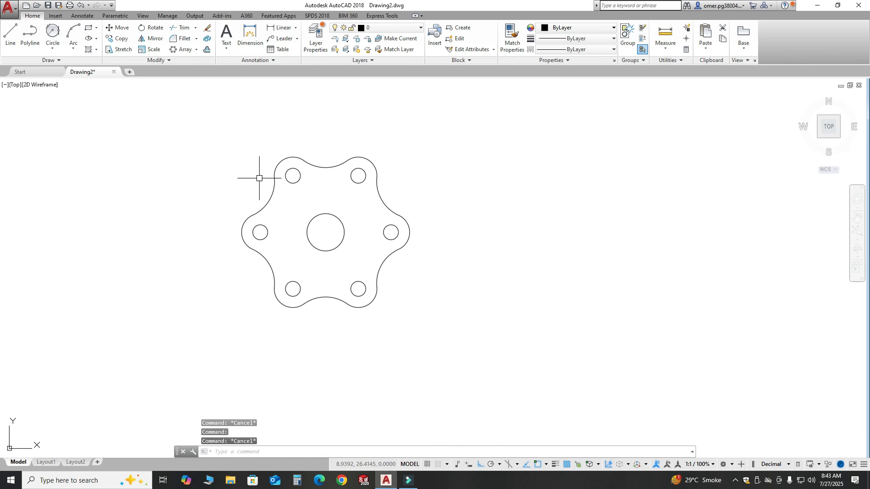
scroll(264, 193, "up", 2)
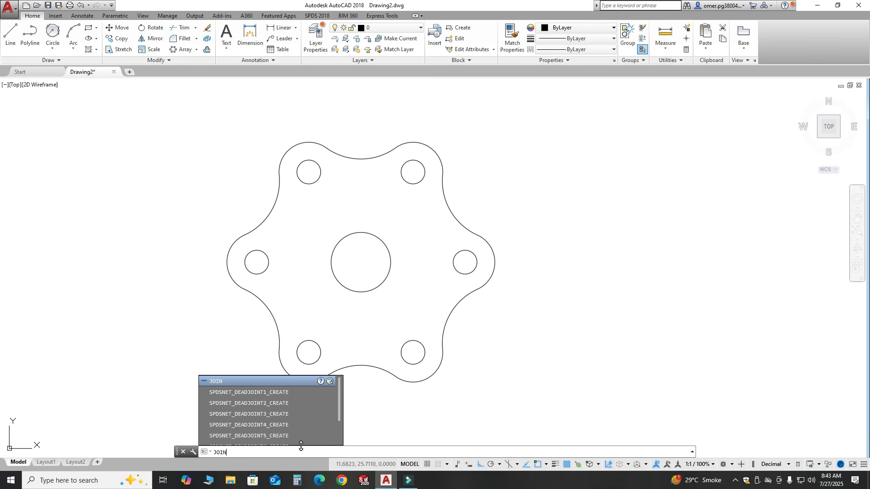
key("Return")
scroll(268, 335, "down", 2)
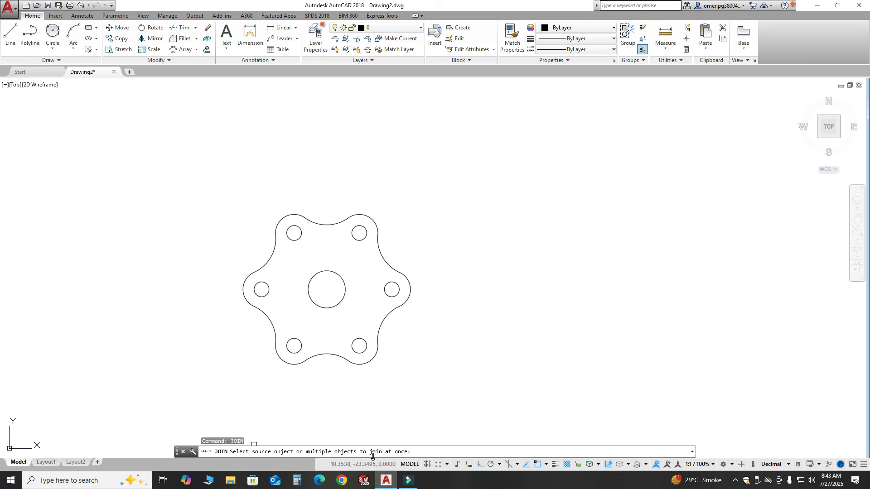
left_click(521, 404)
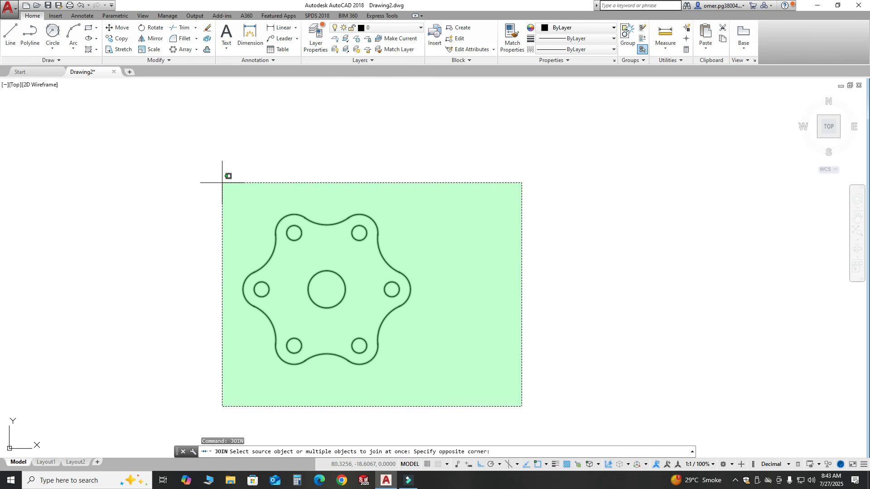
left_click(177, 151)
key("Return")
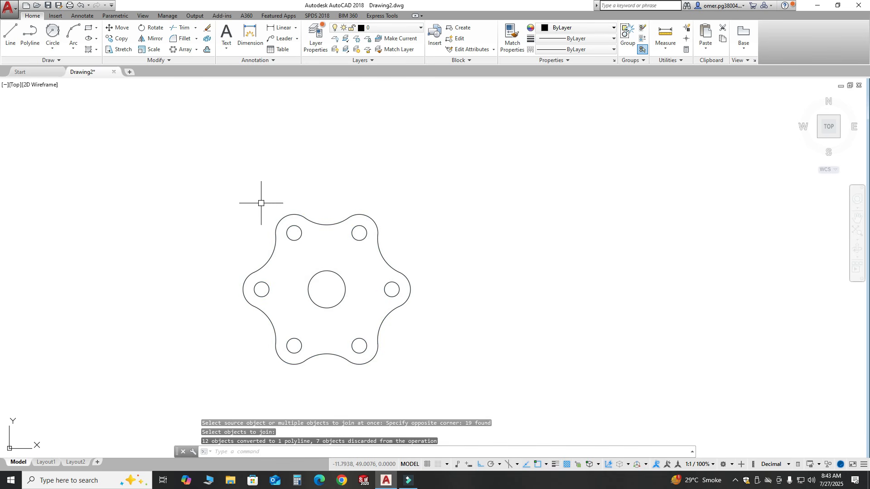
left_click(279, 216)
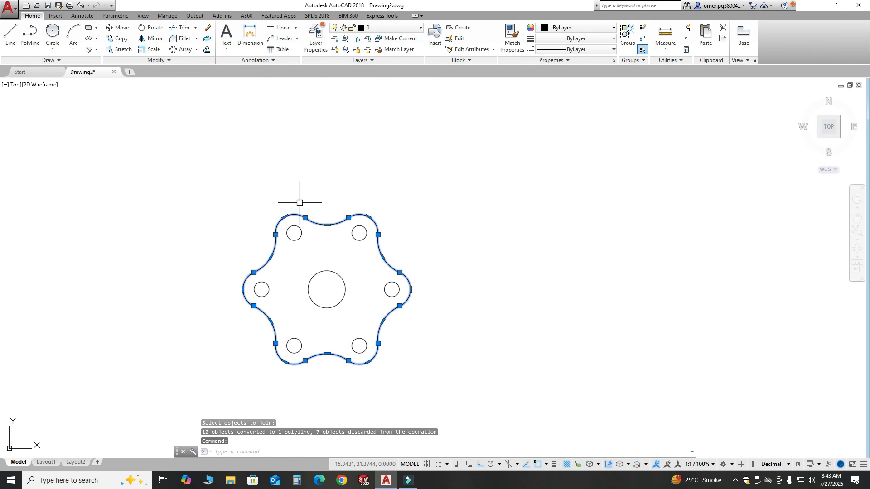
key("Escape")
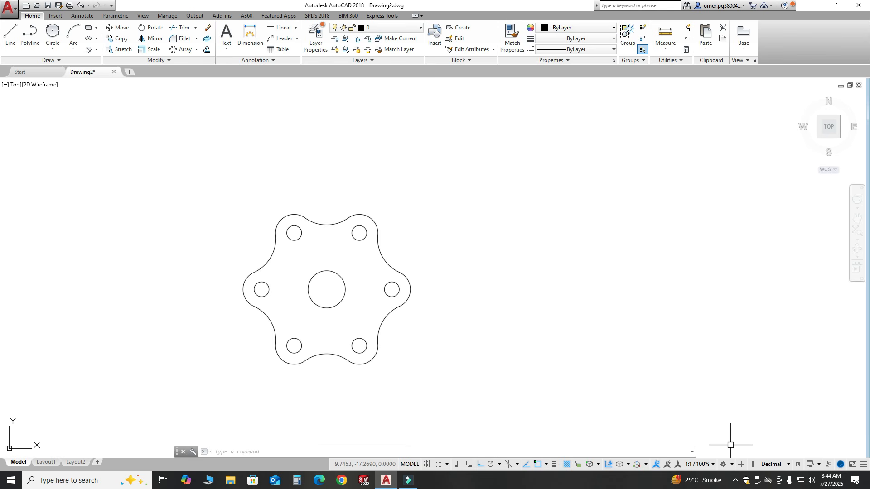
- Switch the workspace to 3D Modeling
left_click(731, 465)
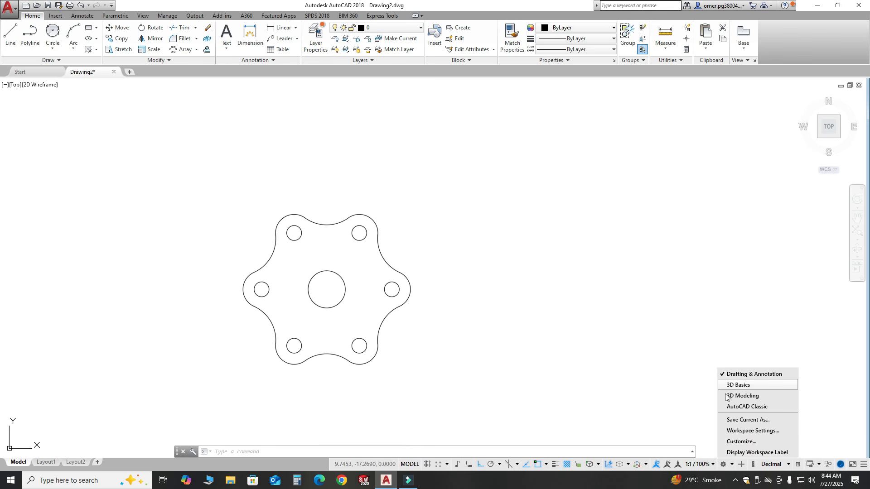
left_click(748, 396)
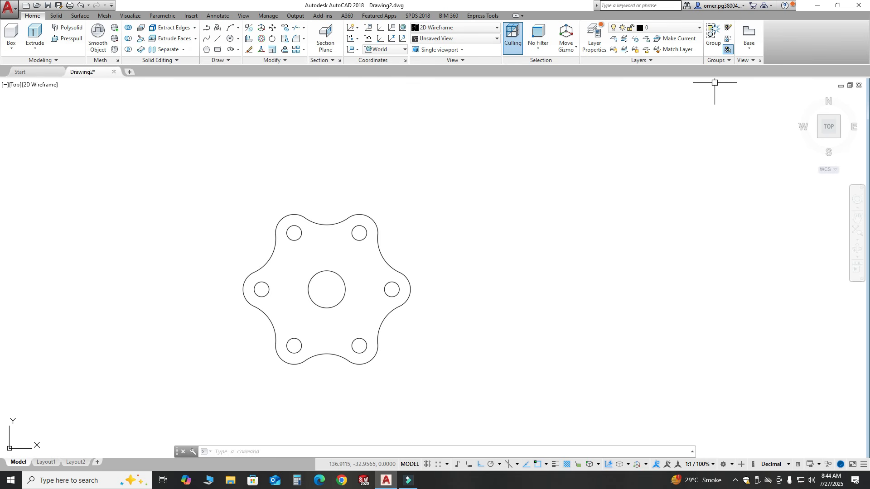
- Extrude the area between the lobed outline and the seven holes to a height of 2 with Presspull, in an isometric view
left_click(801, 99)
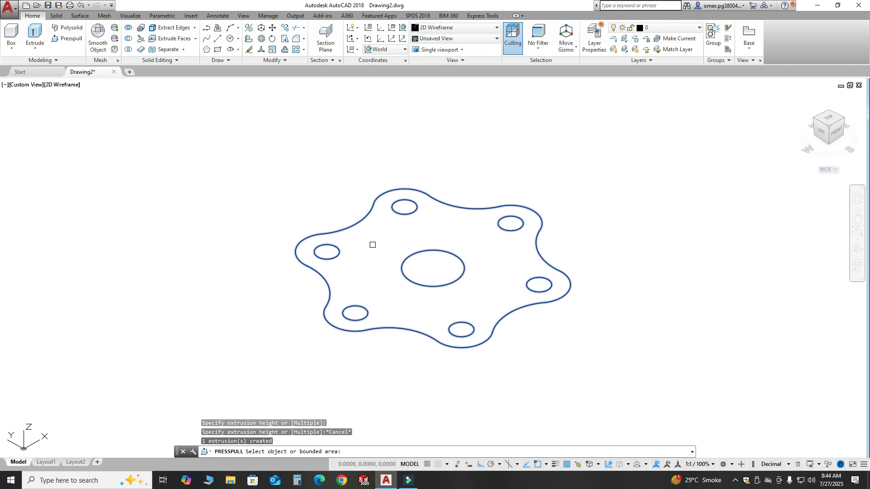
left_click(378, 247)
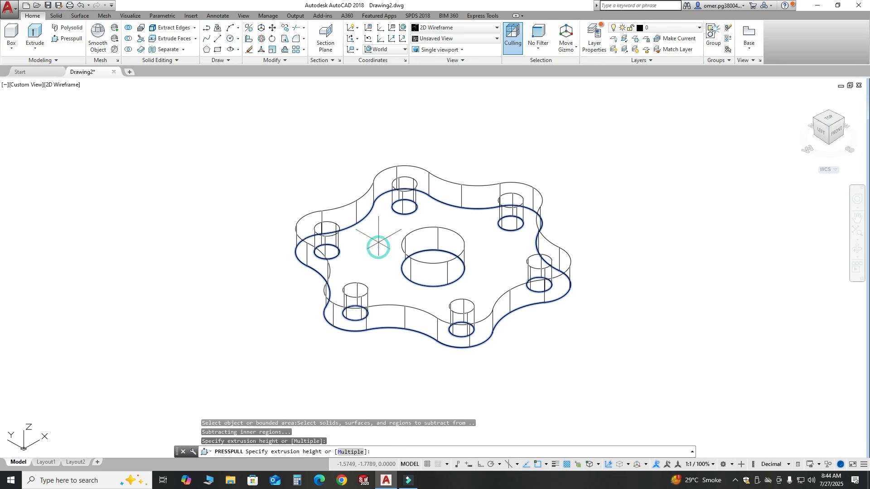
key("Return")
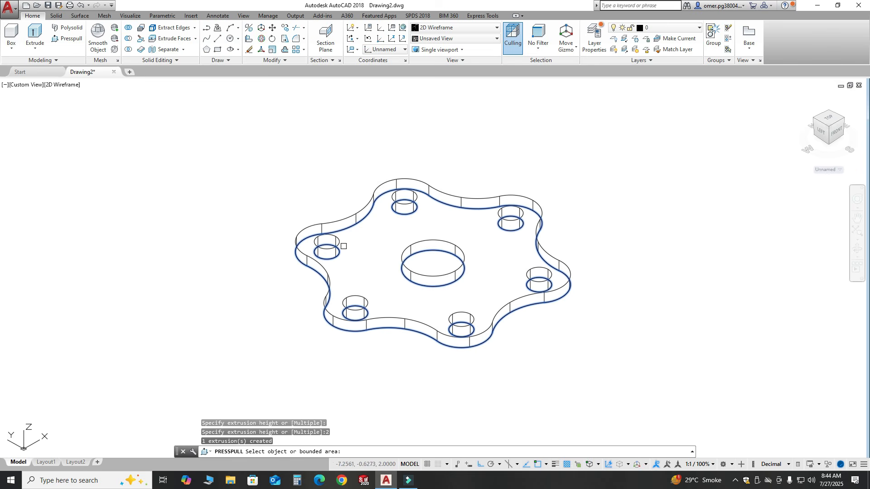
key("Return")
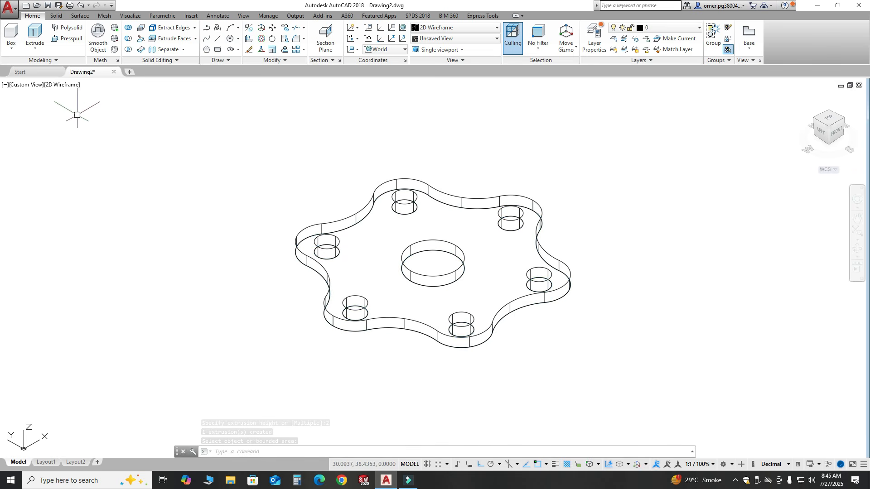
- Set the viewport's visual style to Shades of Gray
left_click(66, 85)
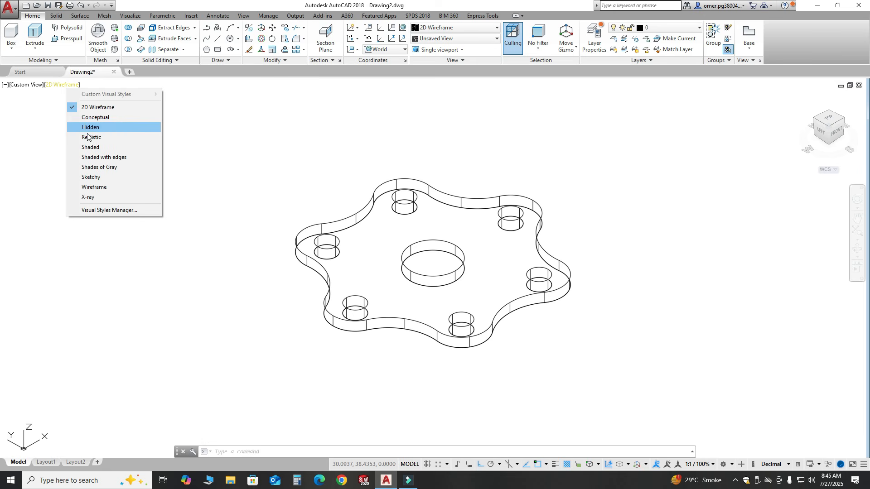
left_click(95, 167)
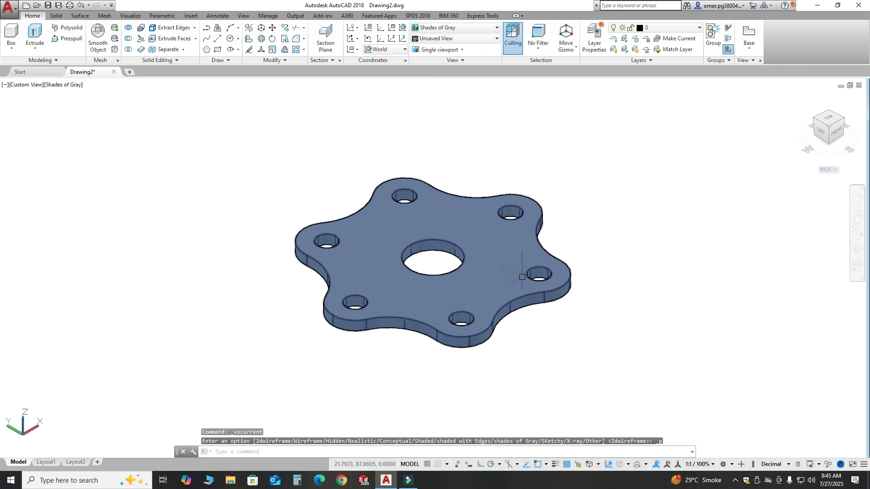
scroll(469, 251, "up", 3)
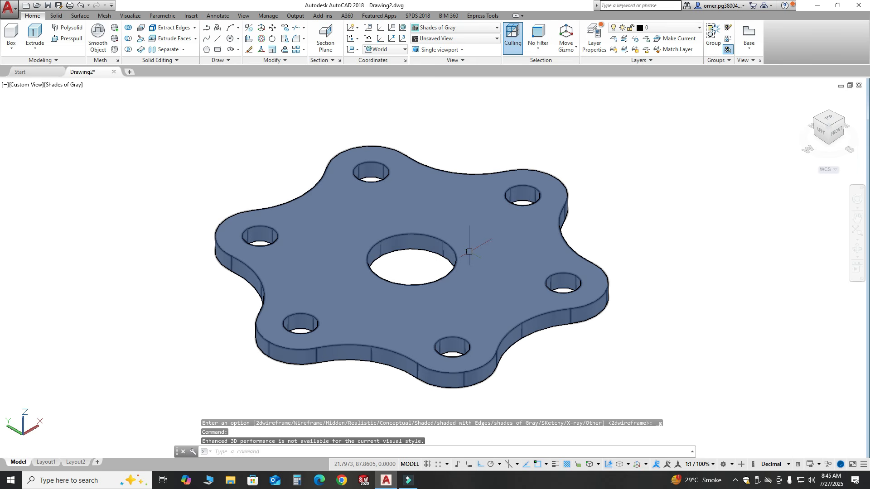
- Orbit around the finished plate to examine its top, underside, edges and through holes from several angles
left_click(858, 249)
left_click_drag(595, 384, 603, 305)
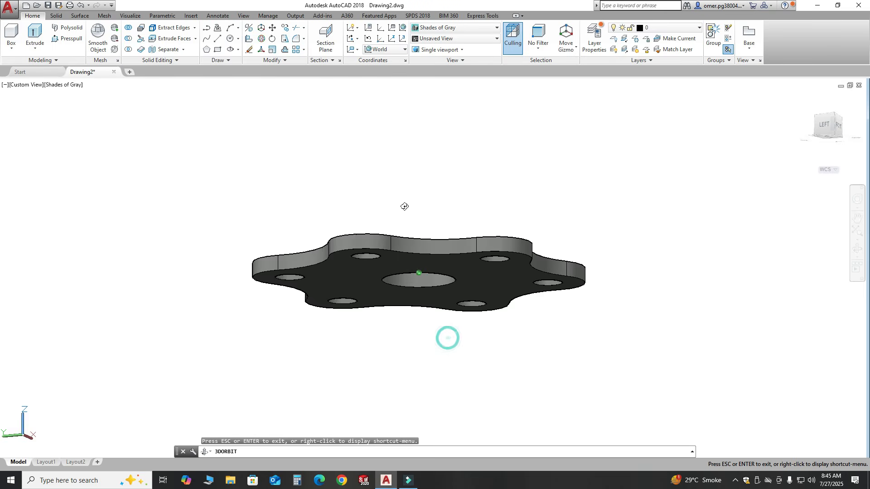
left_click_drag(417, 343, 420, 284)
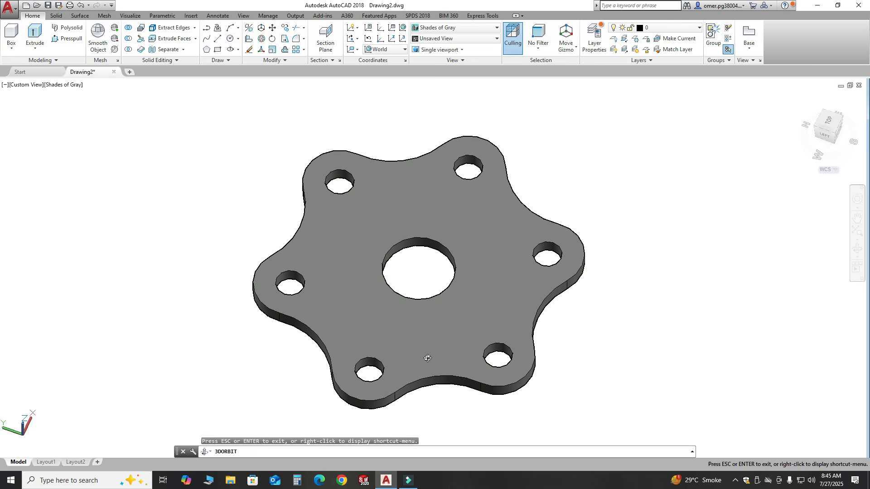
left_click_drag(427, 358, 543, 276)
left_click_drag(561, 198, 492, 316)
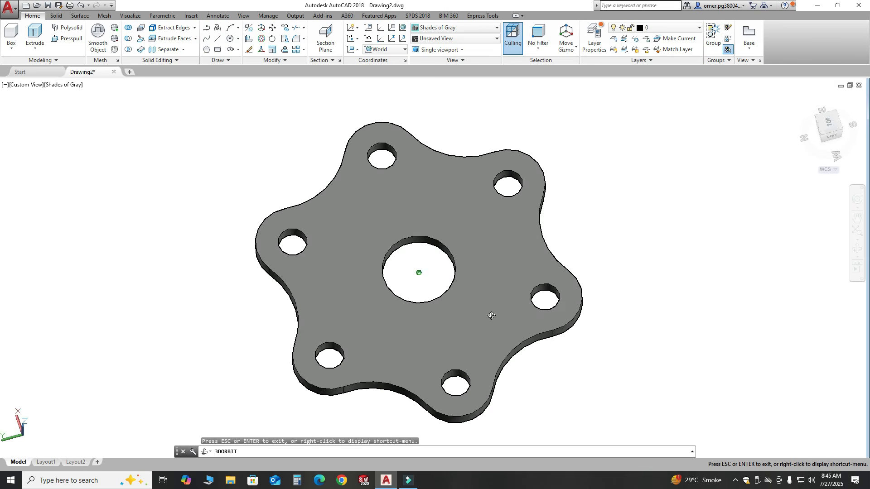
left_click_drag(412, 342, 603, 290)
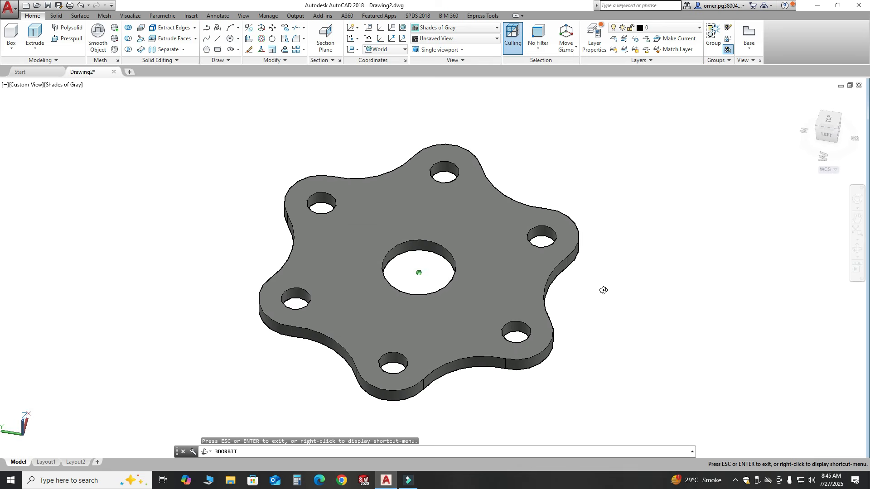
left_click_drag(440, 261, 290, 317)
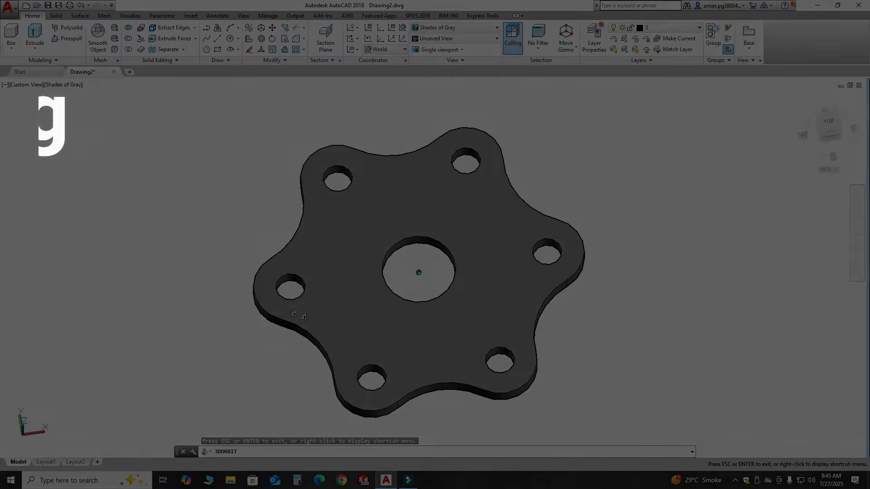